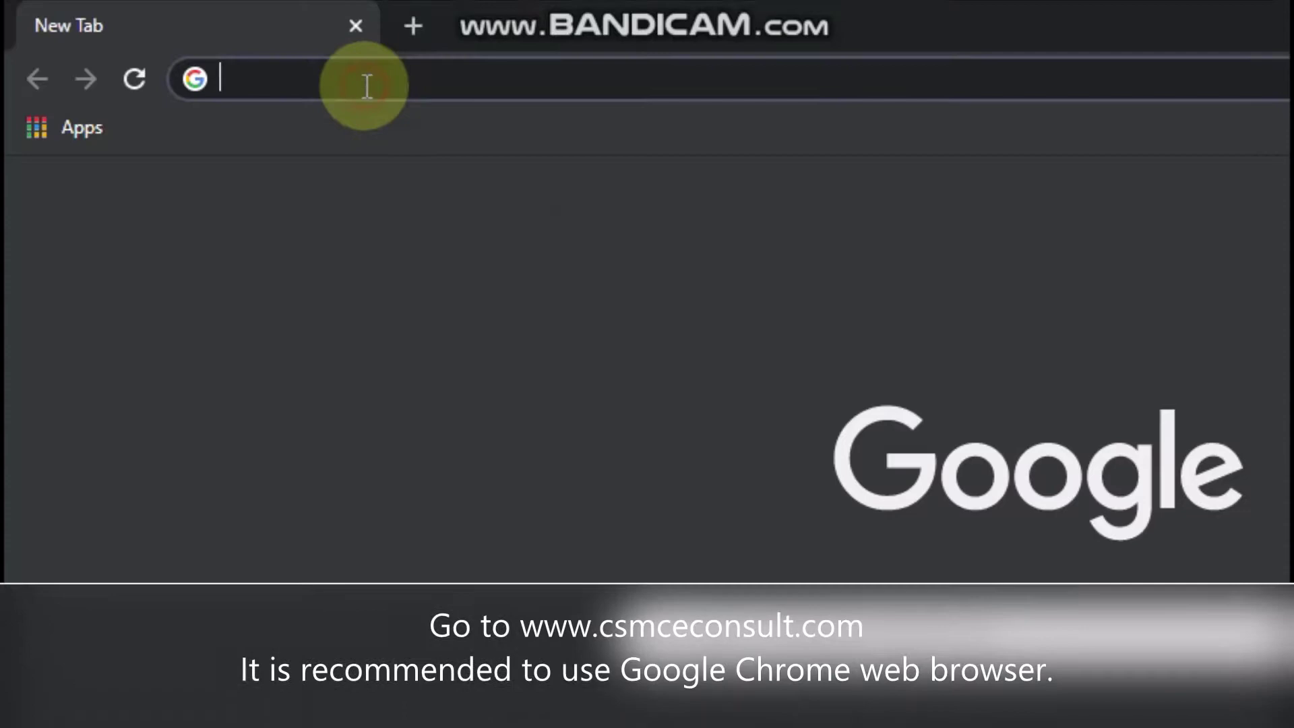
pyautogui.write('www.cs')
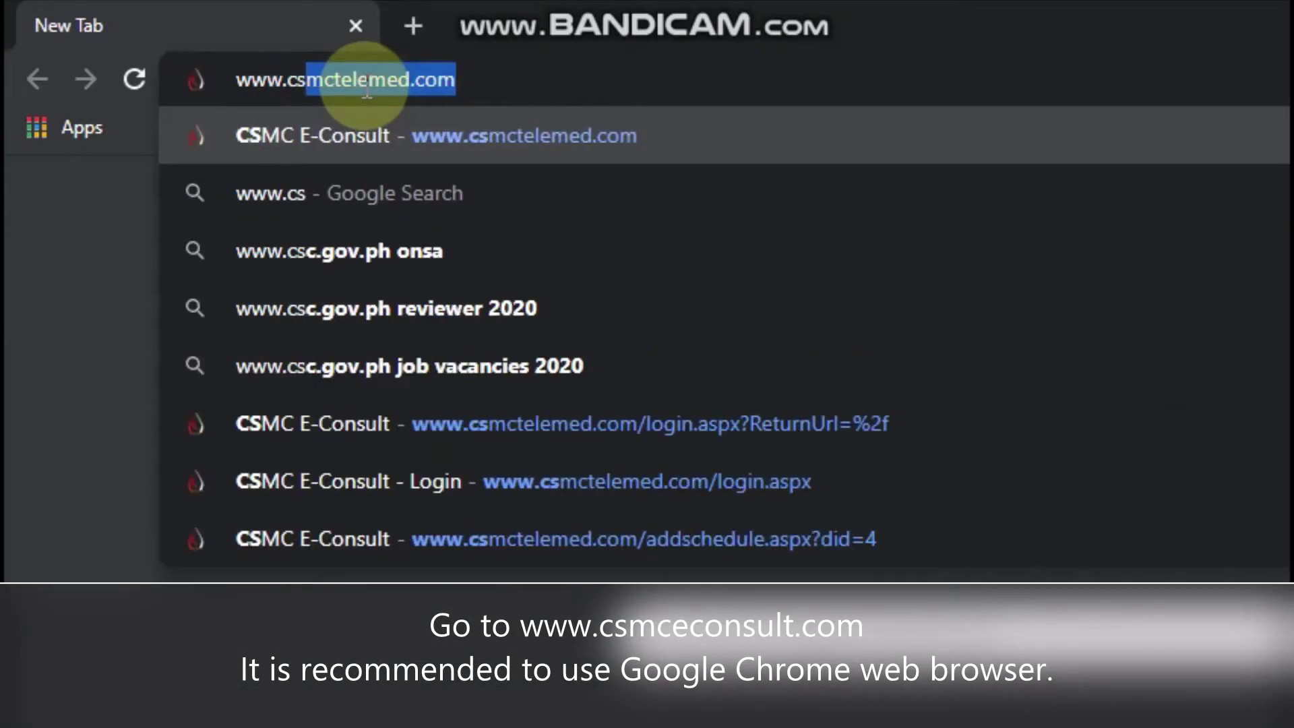
pyautogui.write('mceconsult')
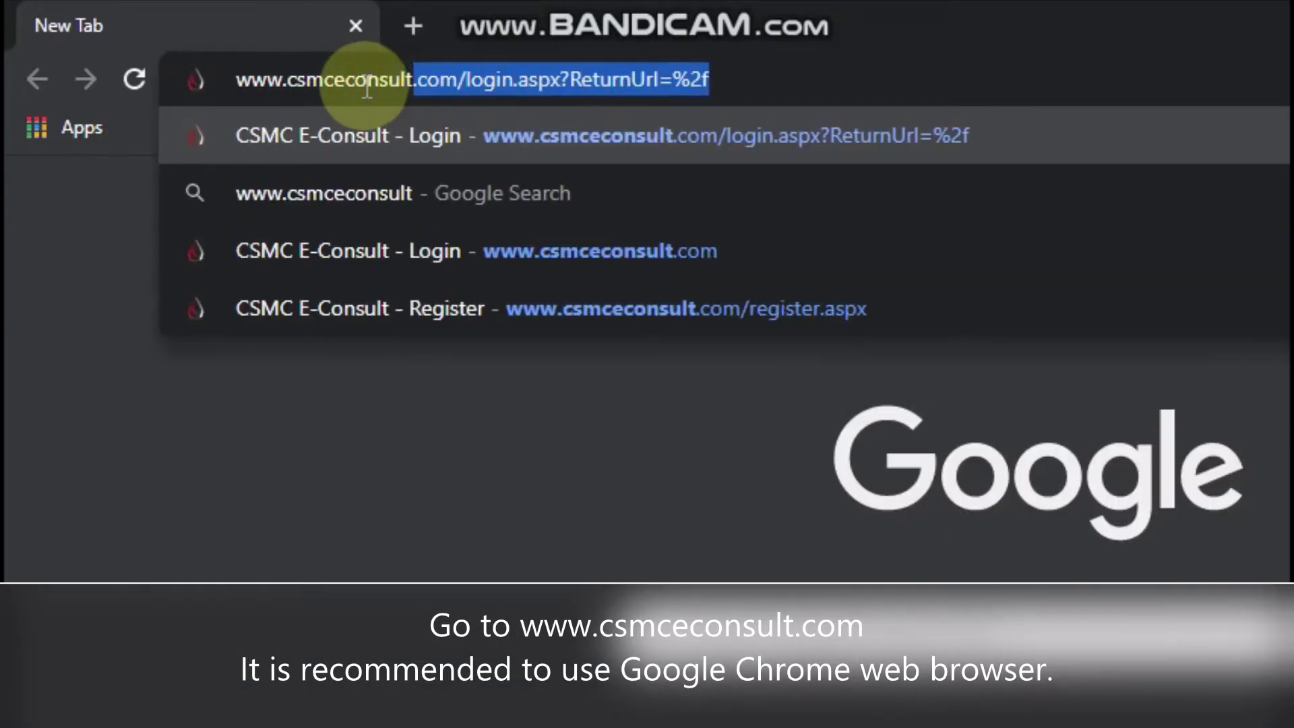
pyautogui.write('.com')
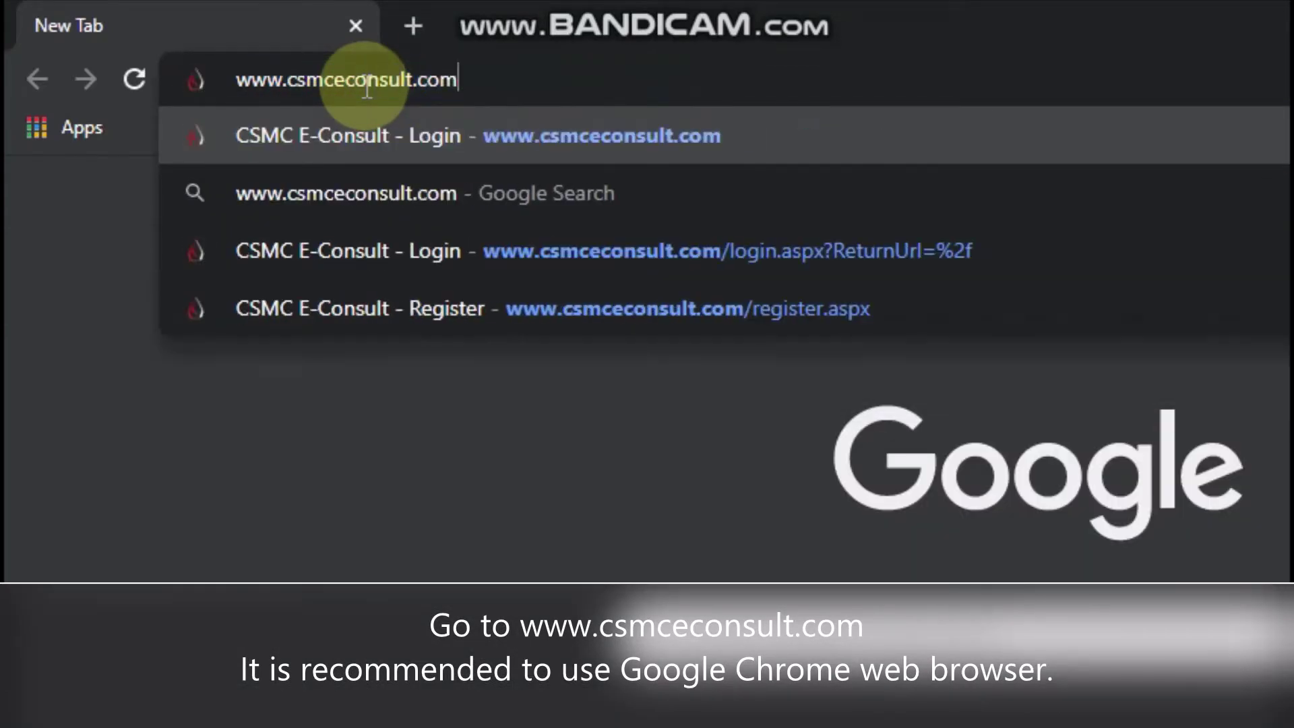
pyautogui.click(281, 141)
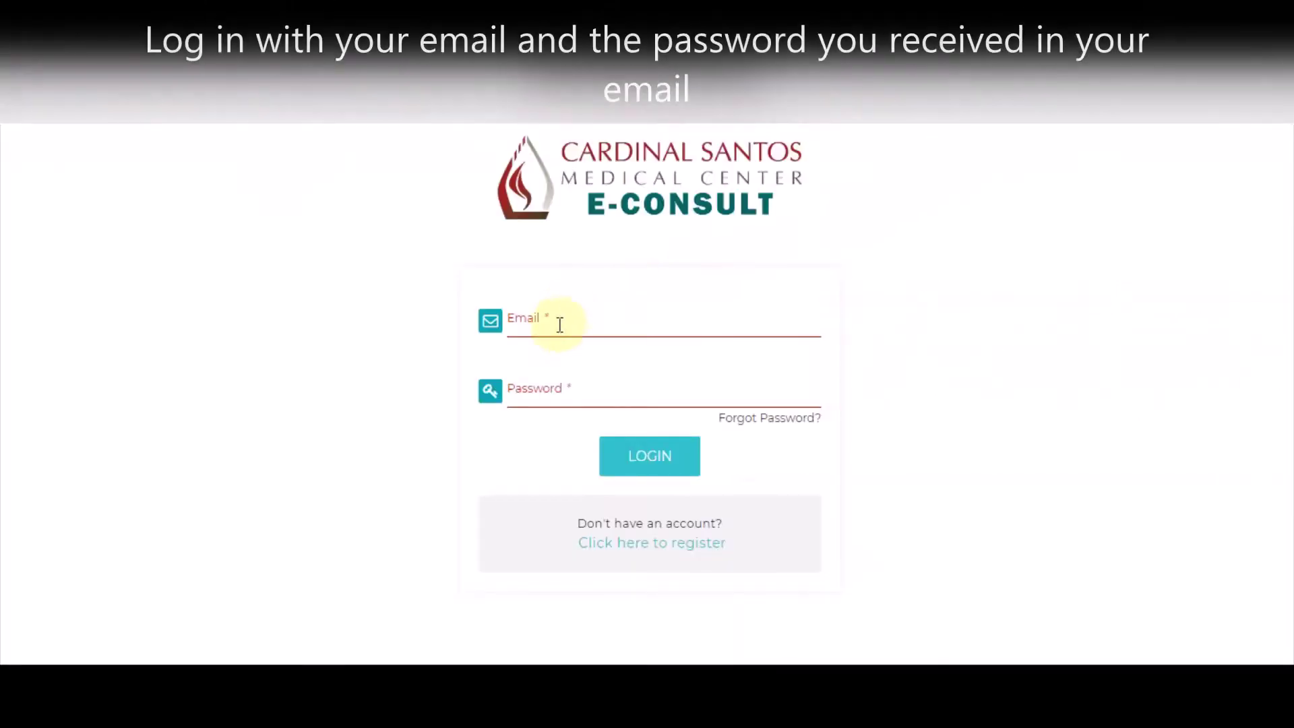
# Step: Log in with the autofilled doctor e-mail and the account password to reach the Dashboard
pyautogui.click(556, 330)
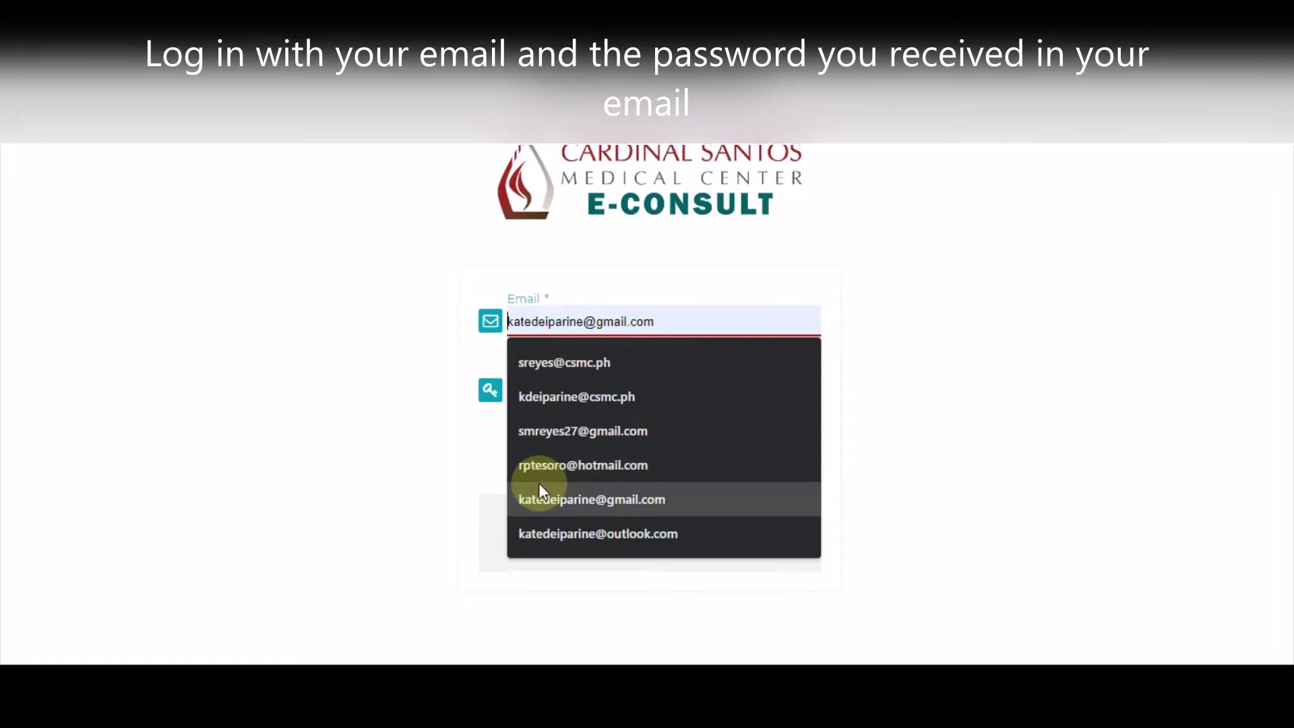
pyautogui.click(561, 465)
pyautogui.click(551, 393)
pyautogui.write('***')
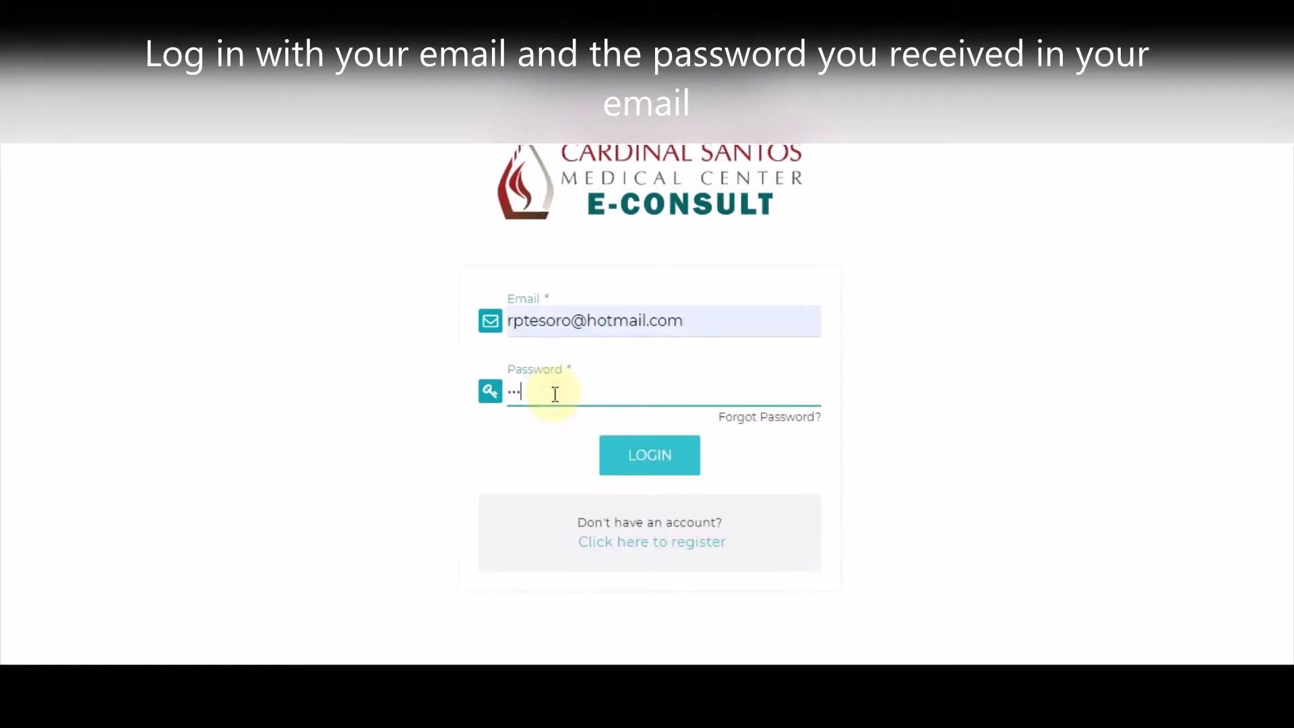
pyautogui.click(640, 458)
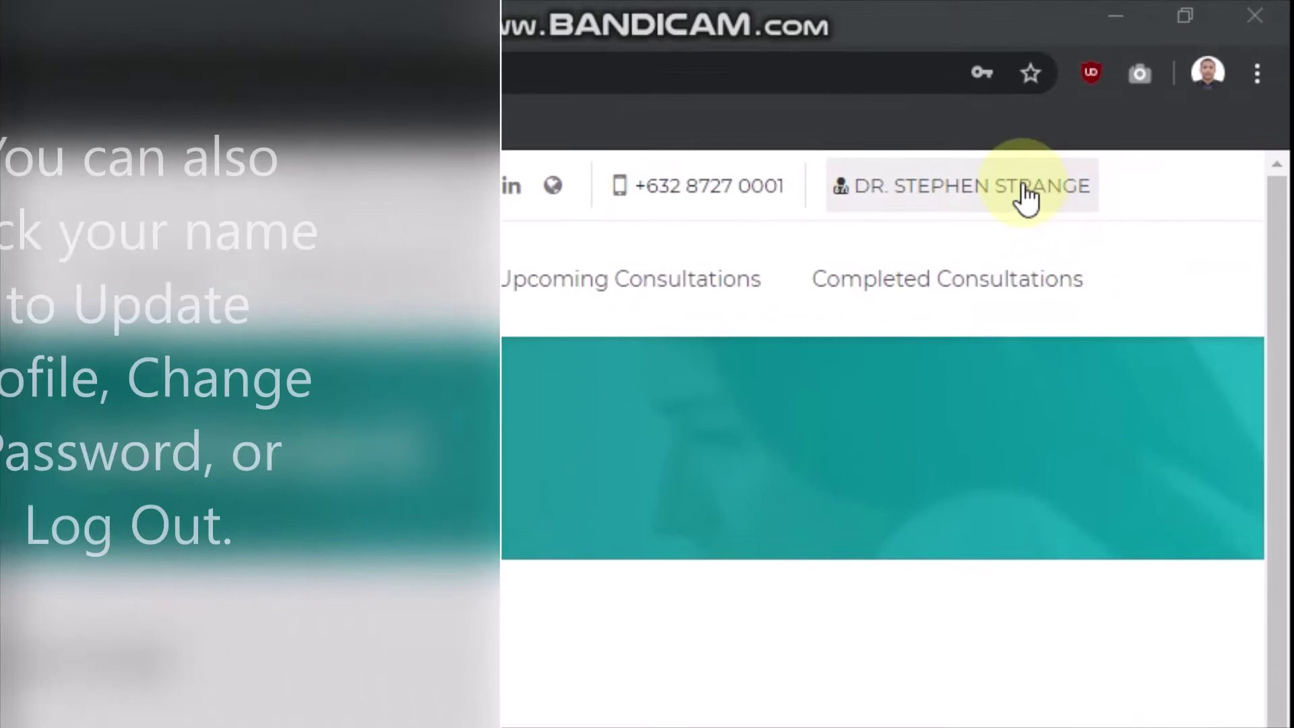
pyautogui.click(1024, 106)
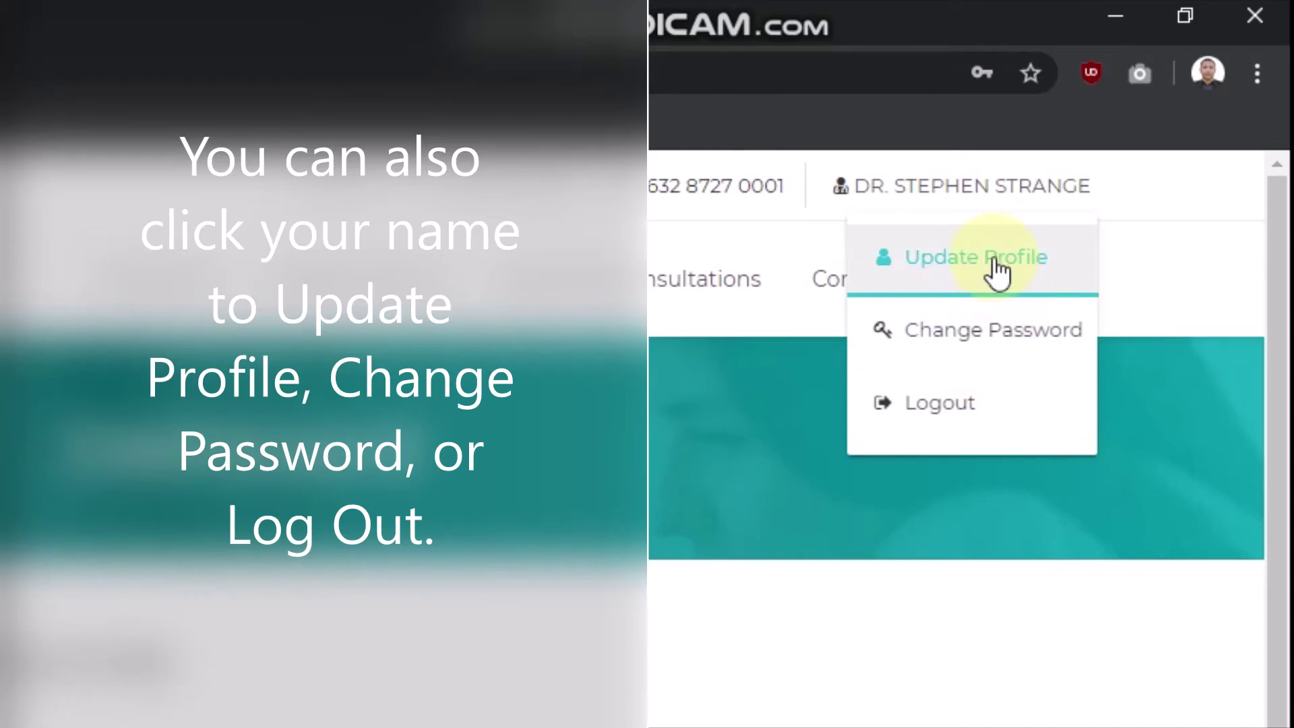
pyautogui.click(1070, 196)
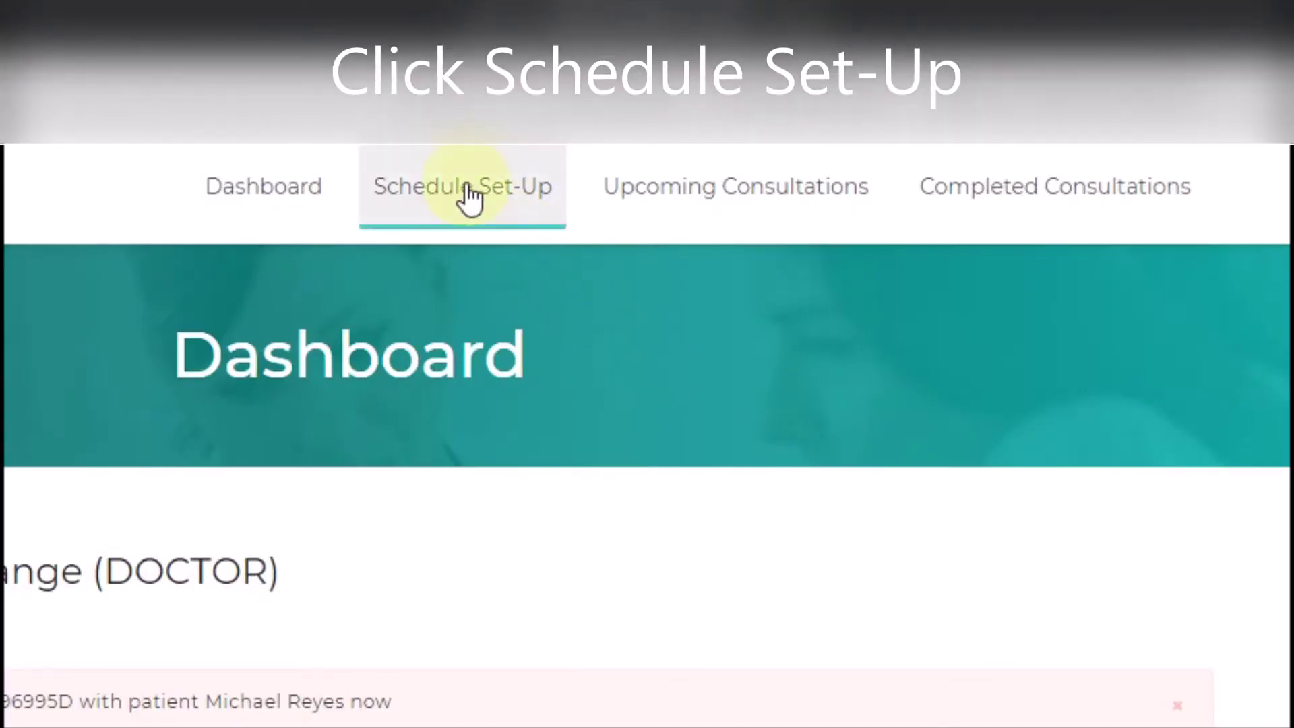
# Step: Open Schedule Set-Up and keep MONDAY selected, showing its 9:00 AM to 5:00 PM slots
pyautogui.click(469, 198)
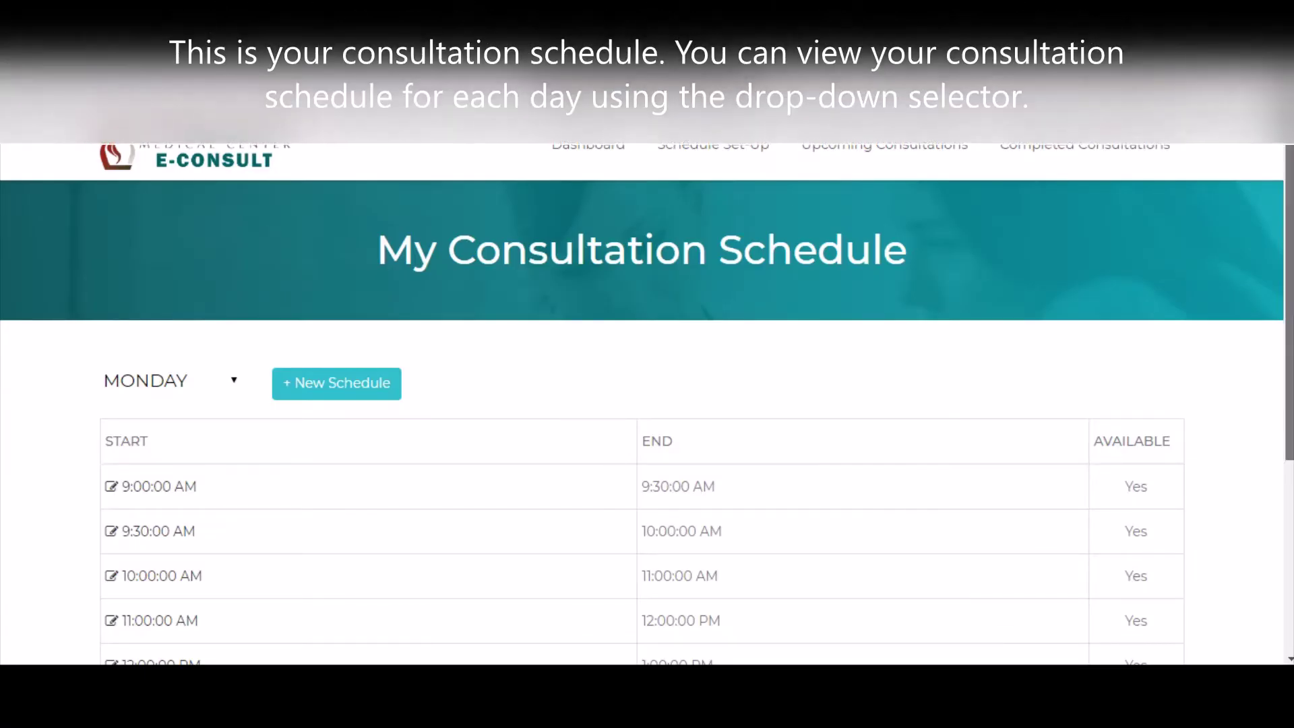
pyautogui.scroll(-5, 647, 405)
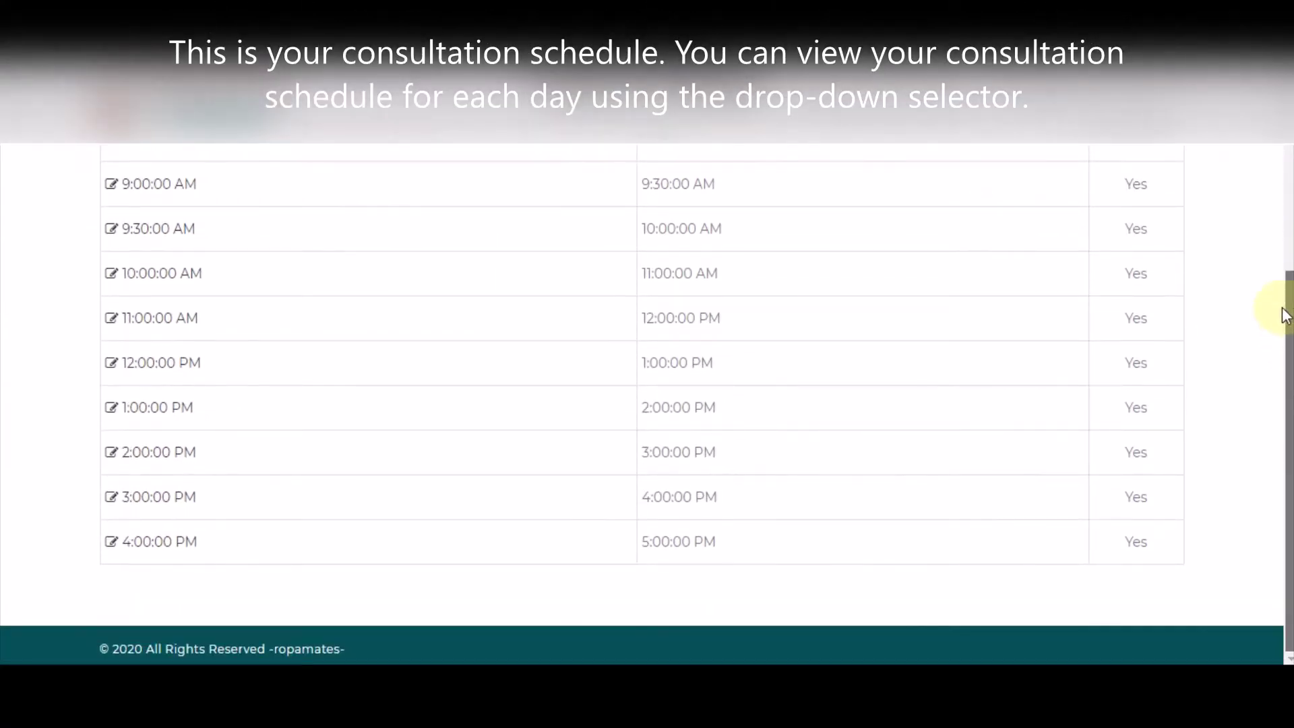
pyautogui.scroll(5, 647, 404)
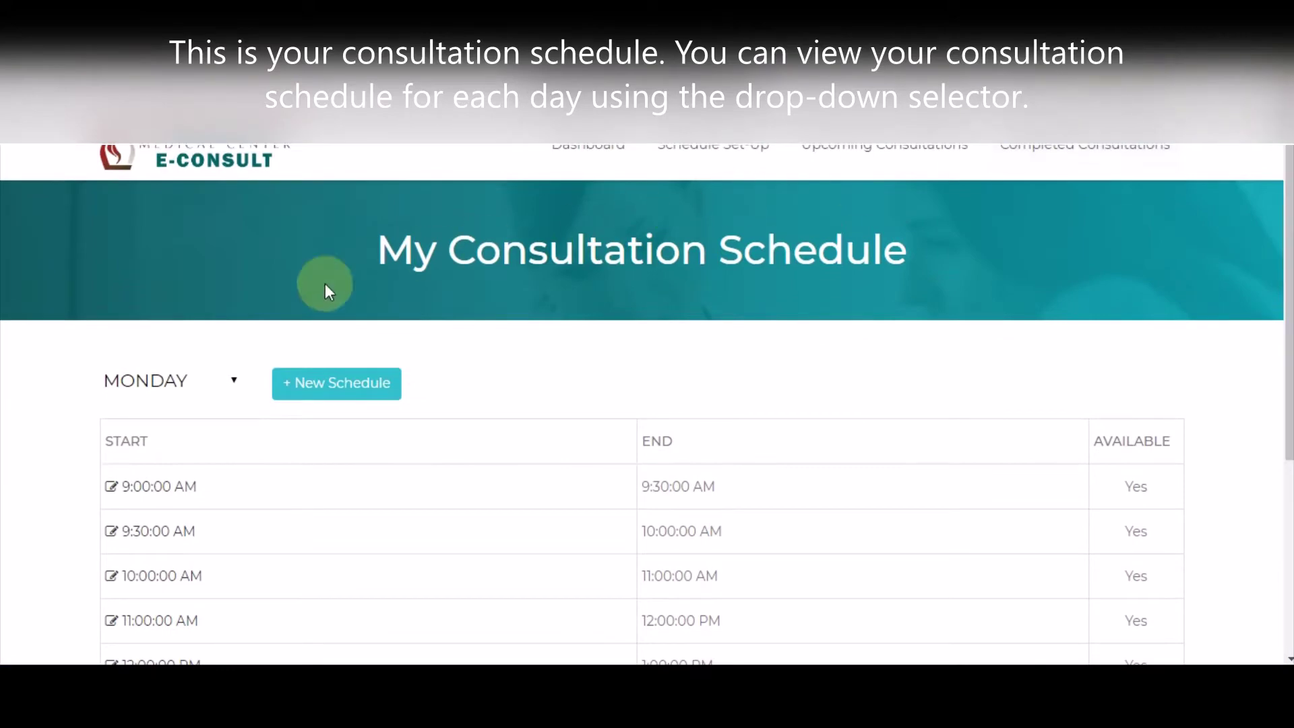
pyautogui.click(237, 379)
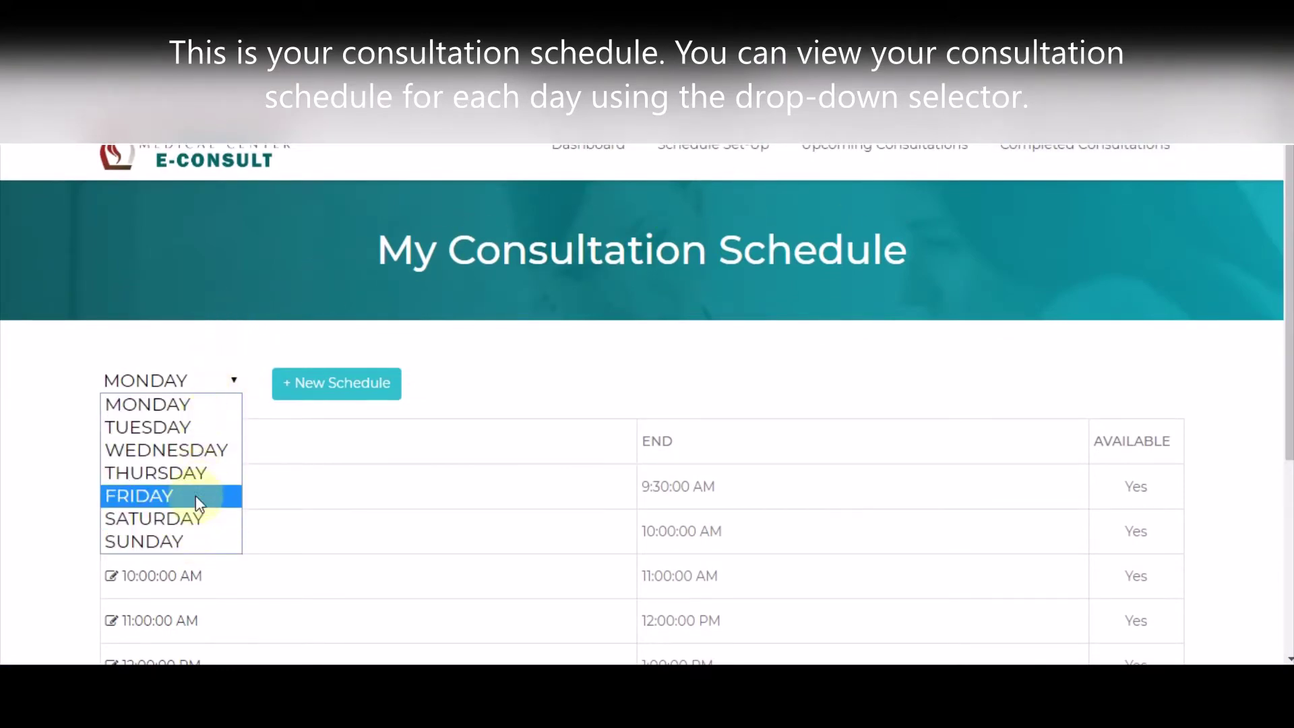
pyautogui.click(192, 404)
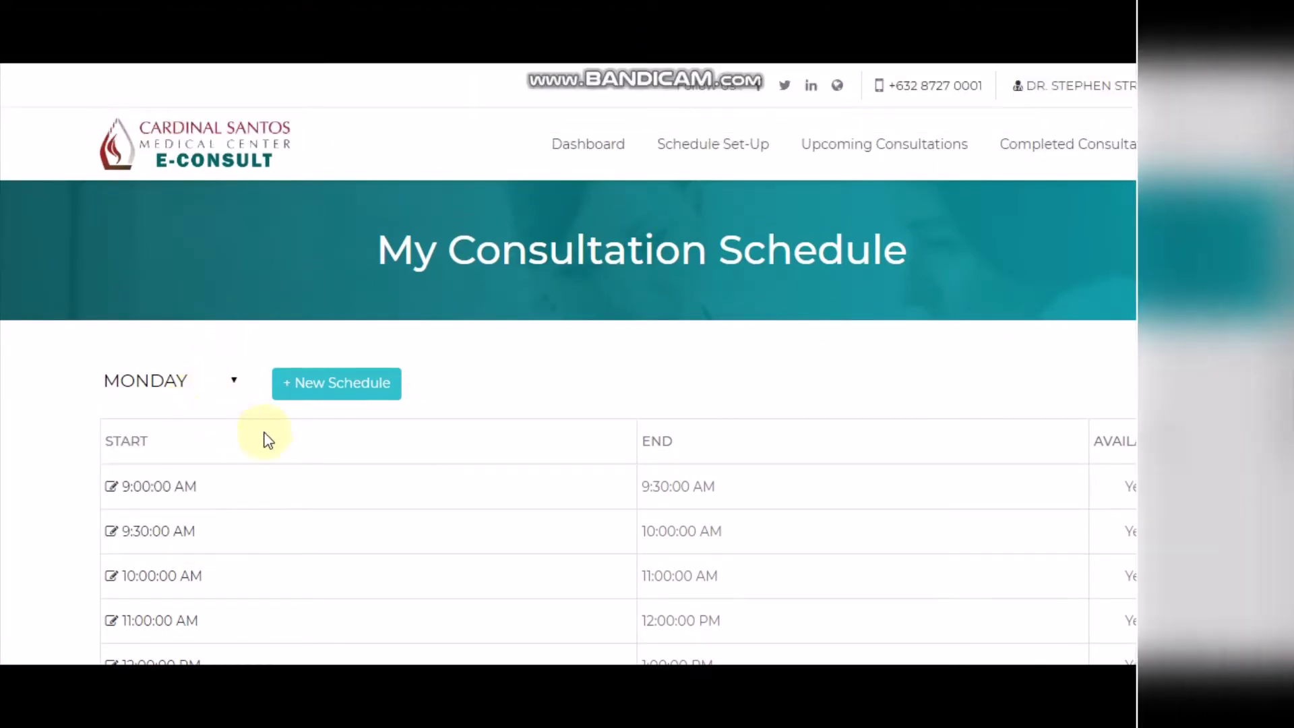
# Step: Save a new Monday slot from 08:00 AM to 08:30 AM marked Available
pyautogui.click(357, 379)
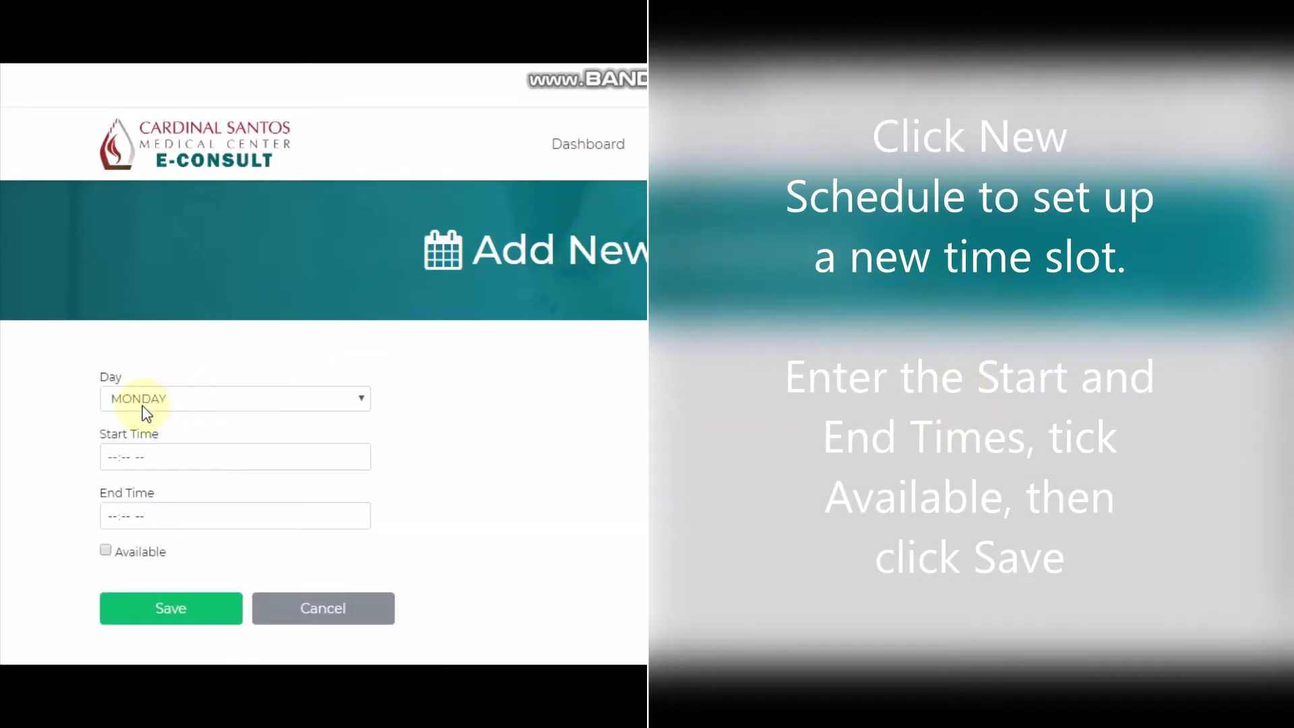
pyautogui.click(114, 460)
pyautogui.write('0800a')
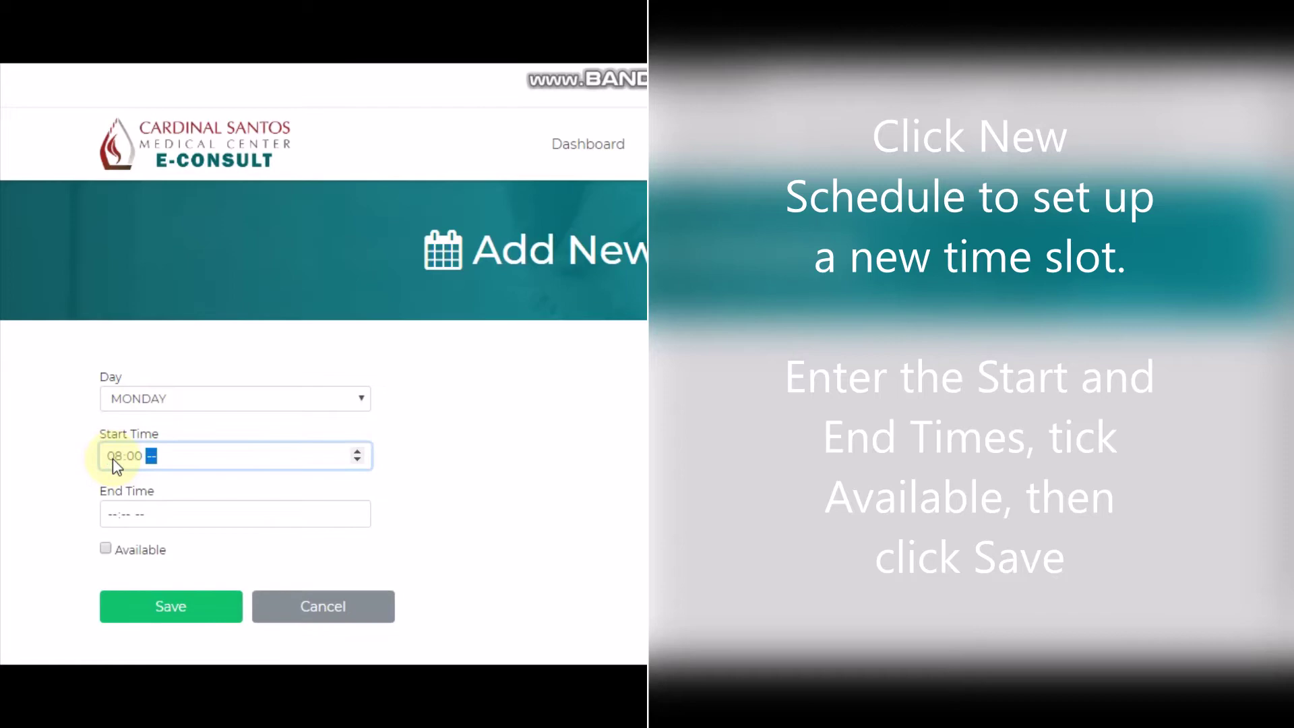
pyautogui.click(110, 516)
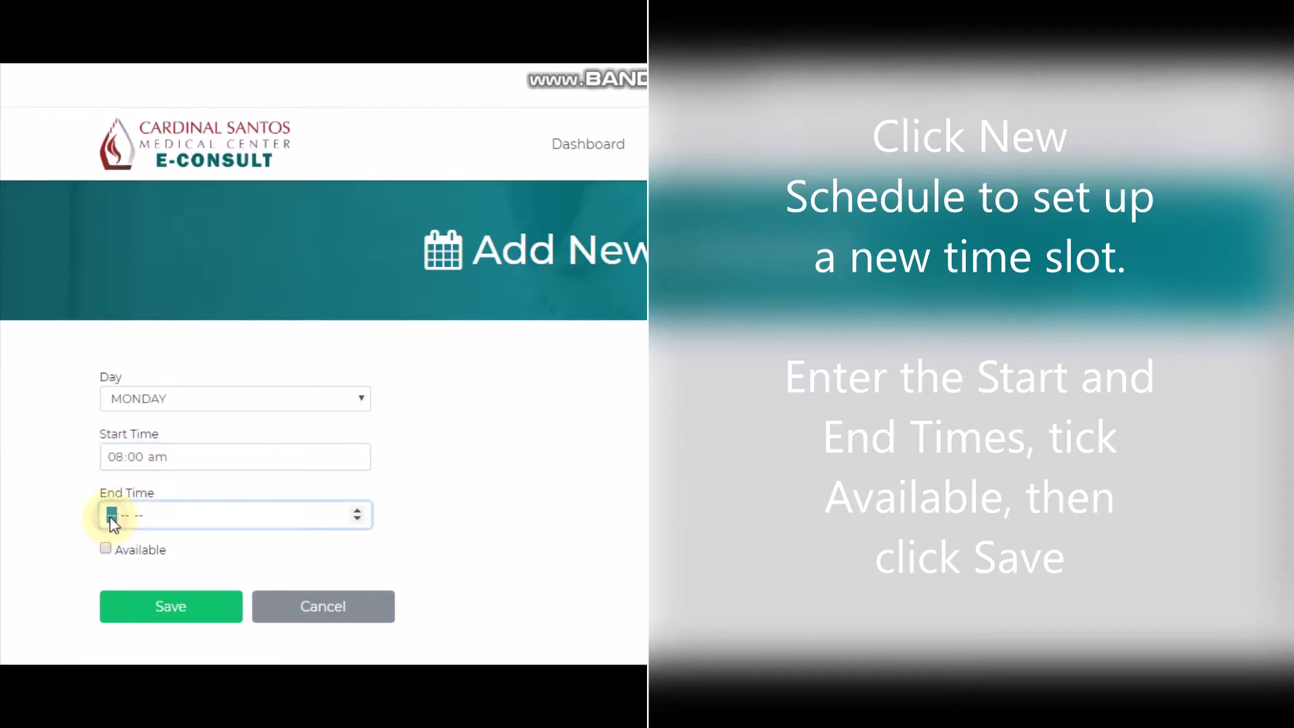
pyautogui.write('08:30 am')
pyautogui.click(105, 549)
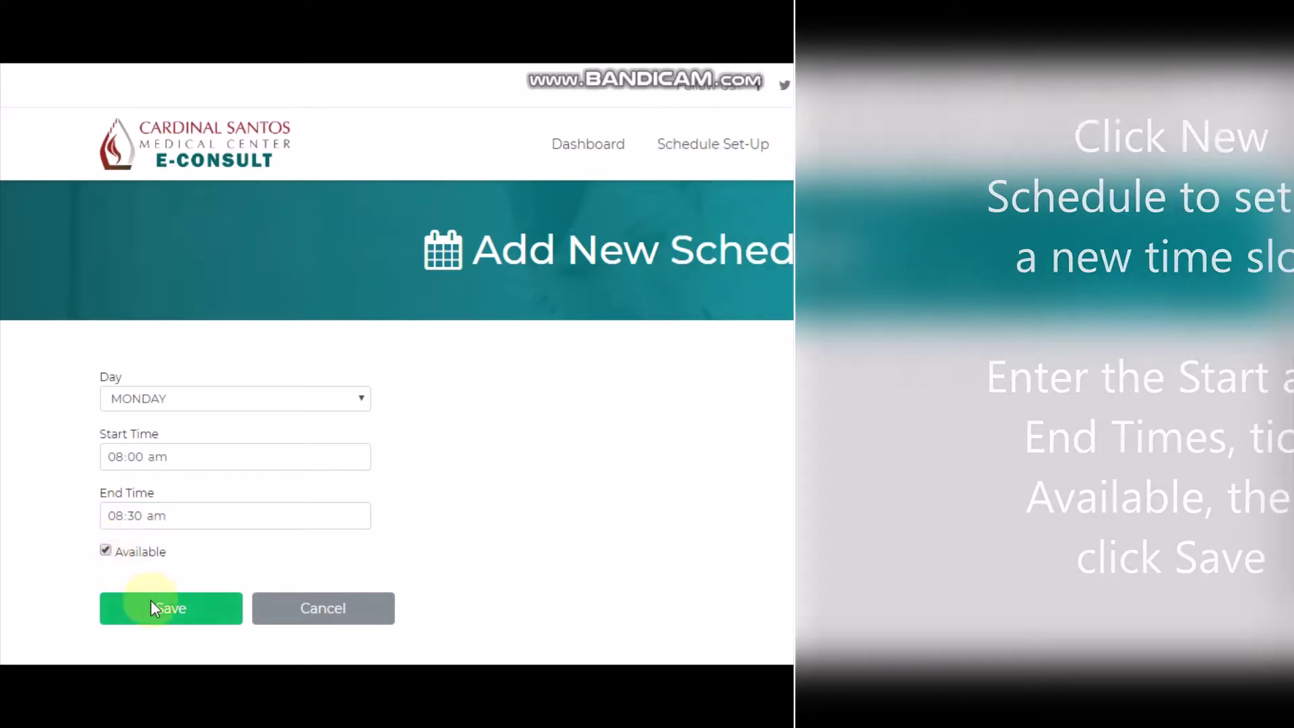
pyautogui.click(182, 609)
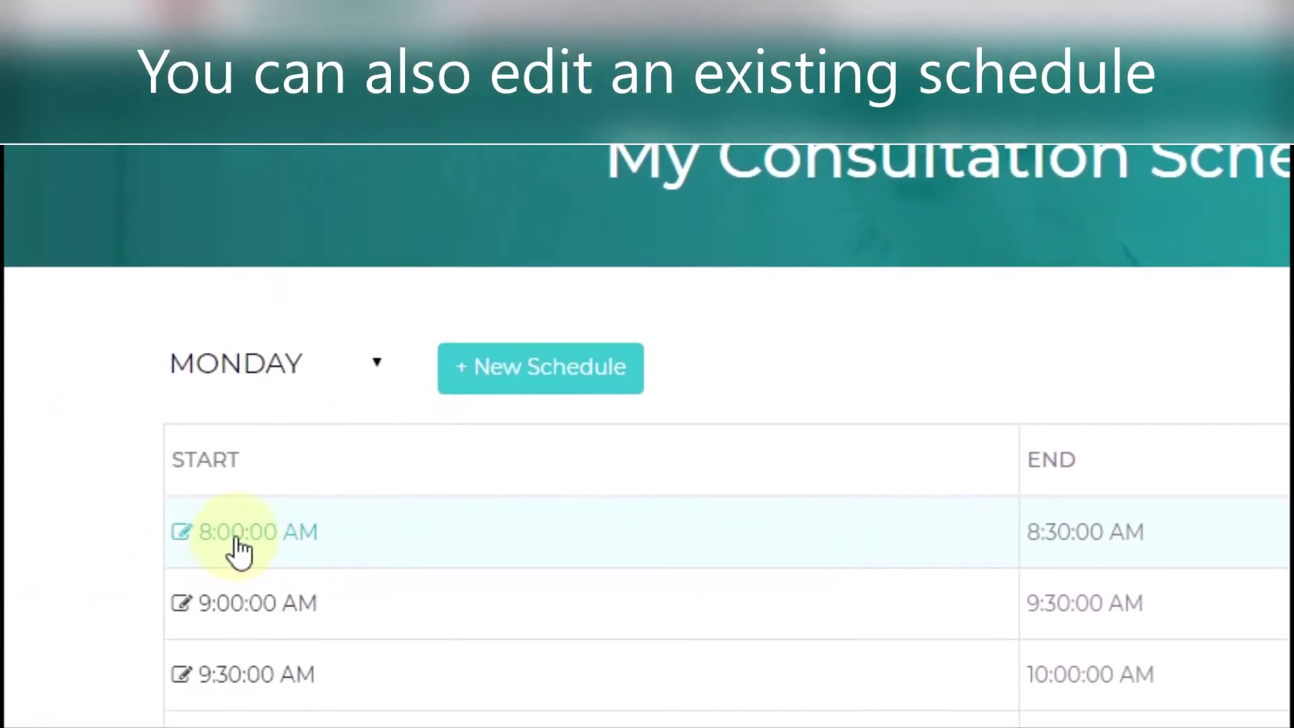
# Step: Edit the 8:00 AM slot, change its end-time minutes to 45, and save the changes
pyautogui.click(240, 551)
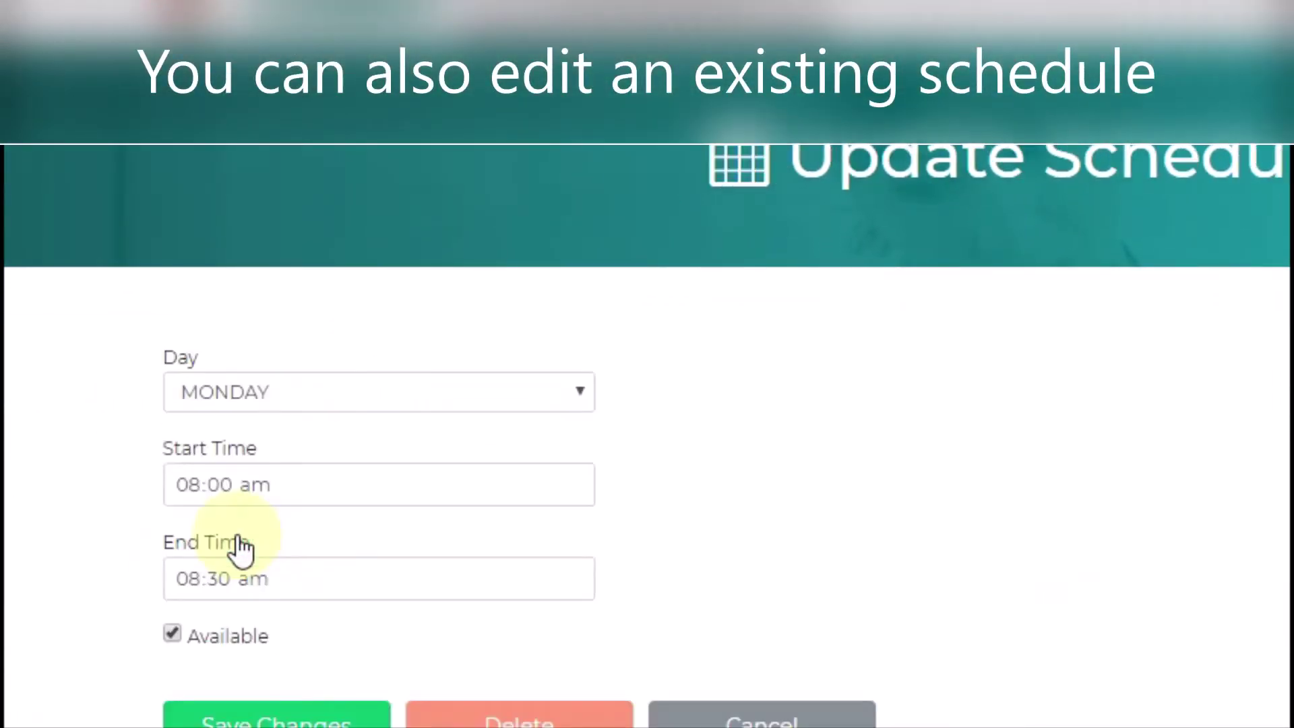
pyautogui.click(217, 578)
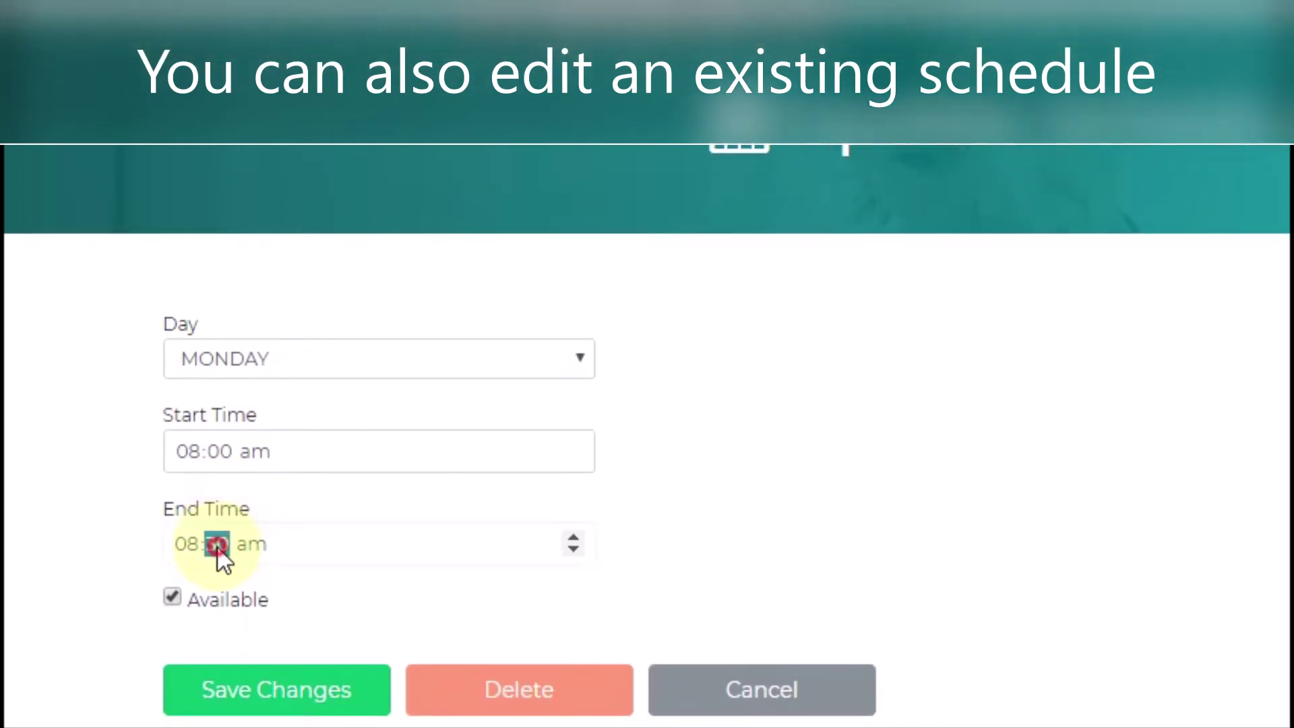
pyautogui.write('45')
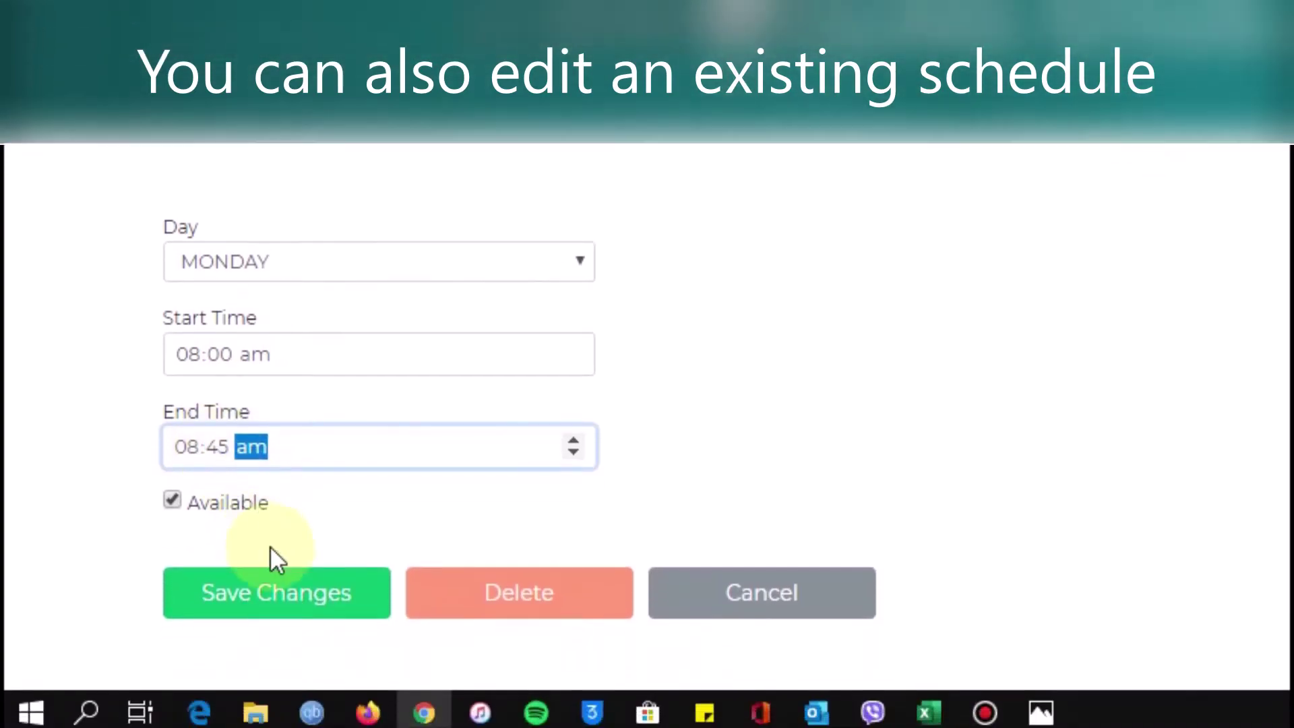
pyautogui.click(273, 690)
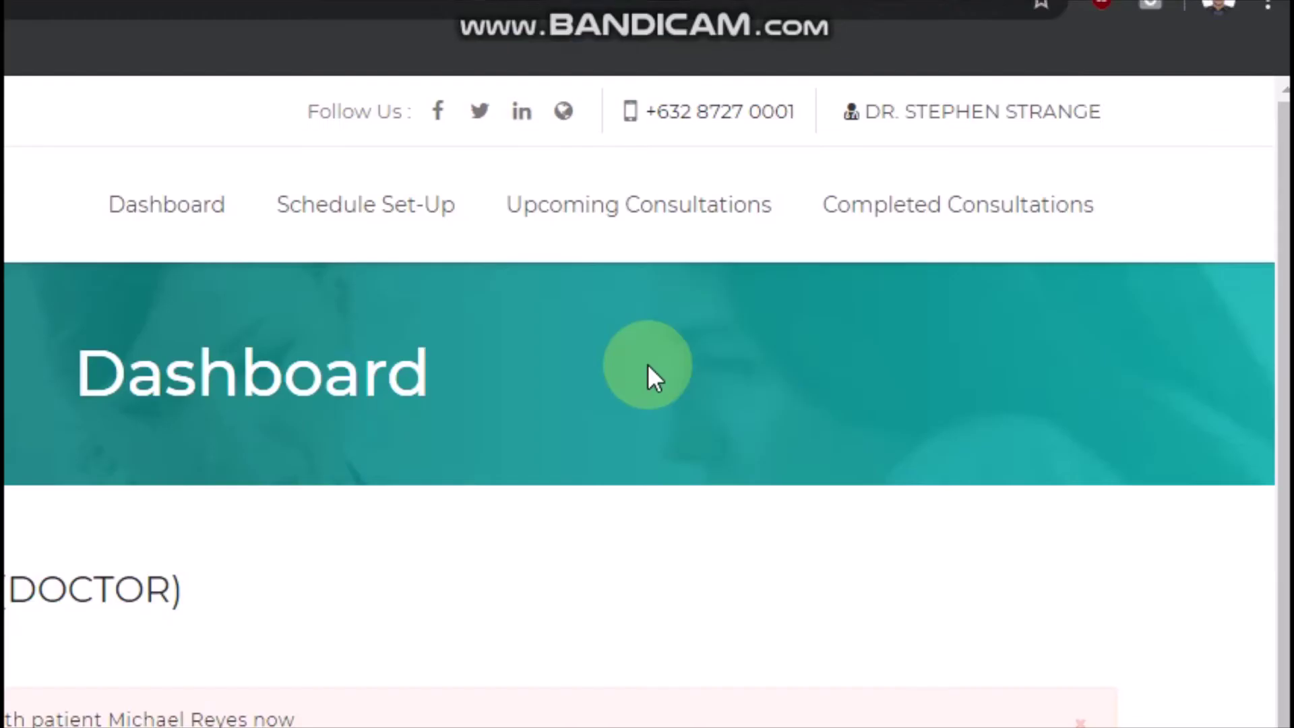
# Step: Open Upcoming Consultations and scroll through its six consultations with visit IDs and statuses
pyautogui.click(616, 209)
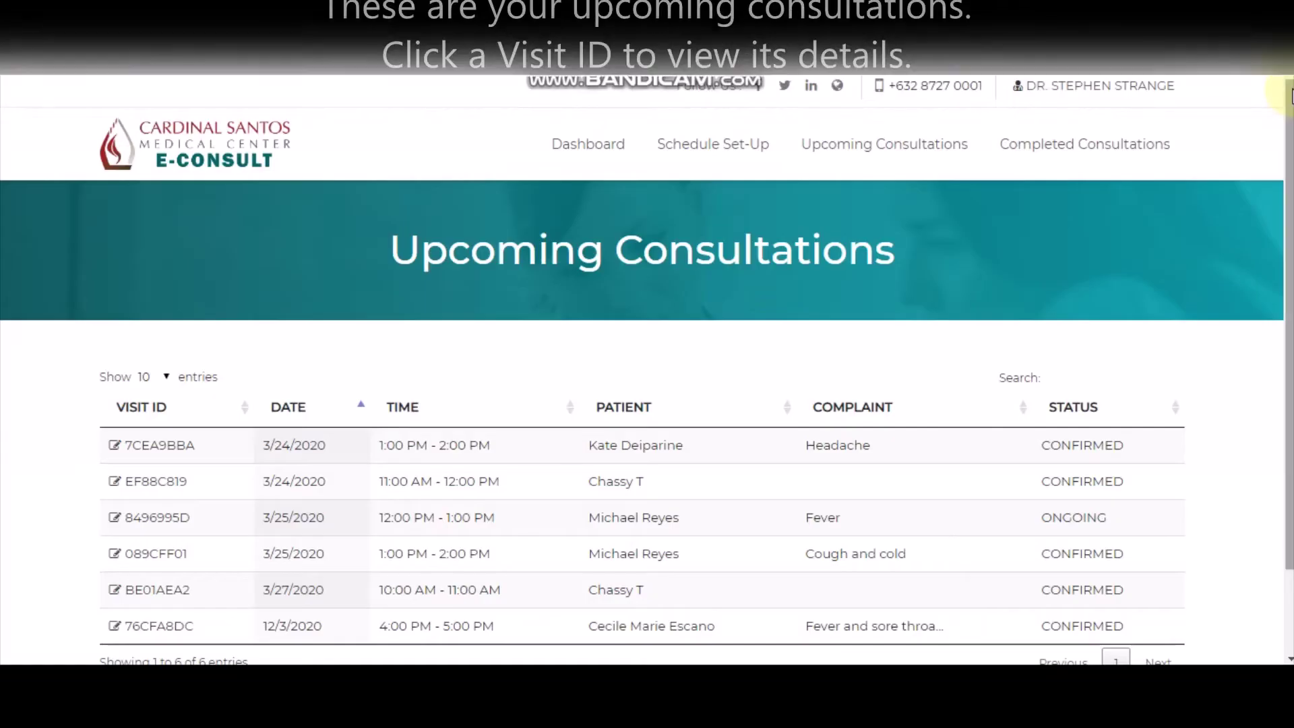
pyautogui.scroll(-2, 1286, 267)
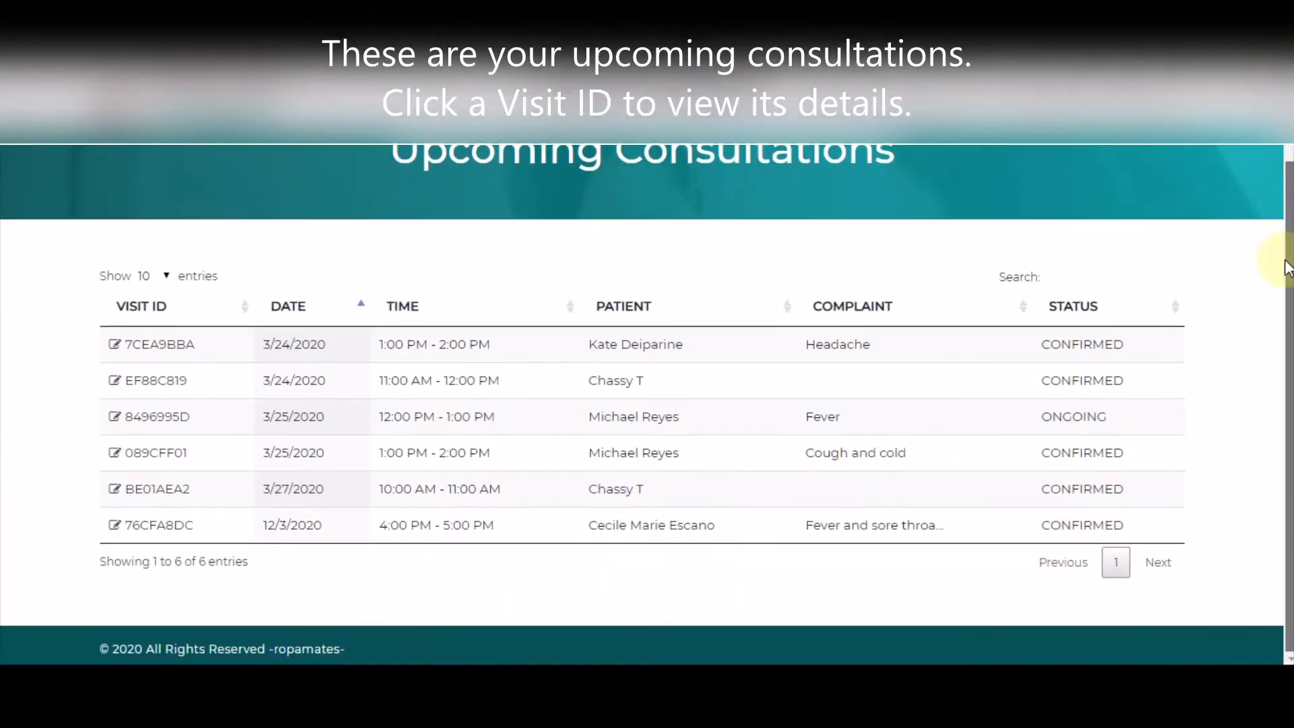
pyautogui.scroll(2, 1286, 327)
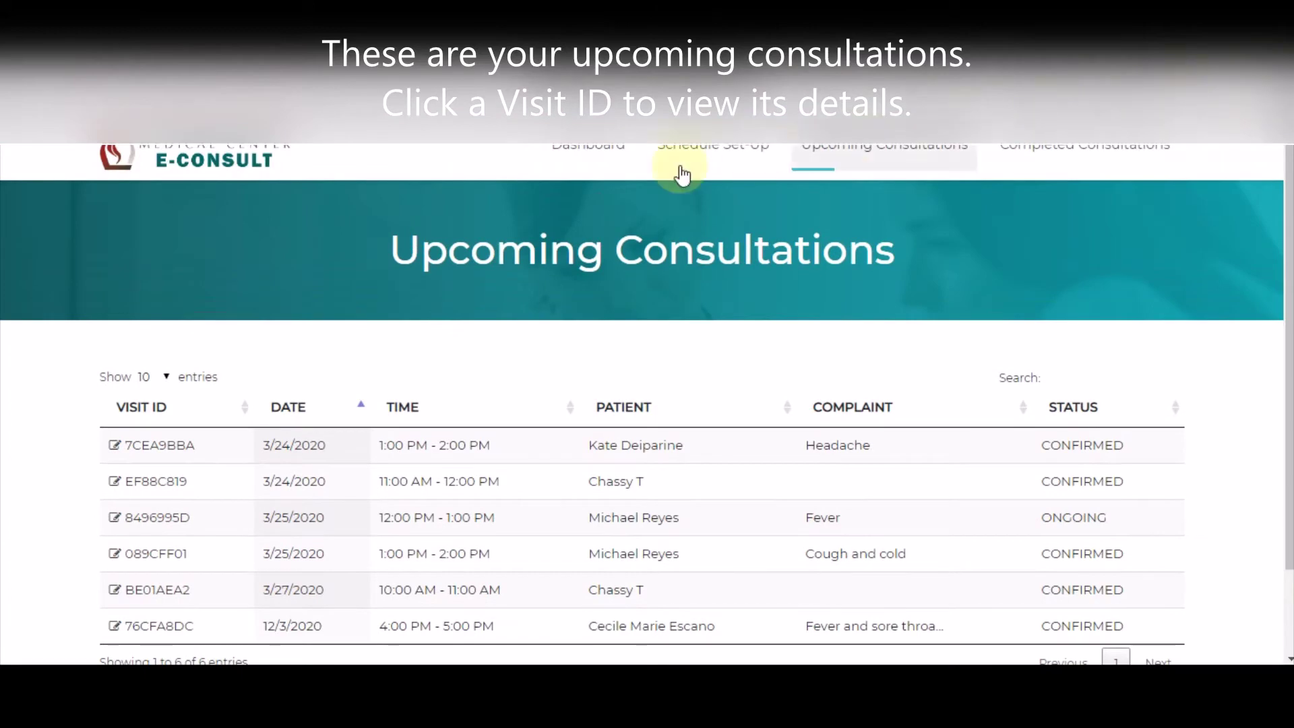
pyautogui.click(161, 447)
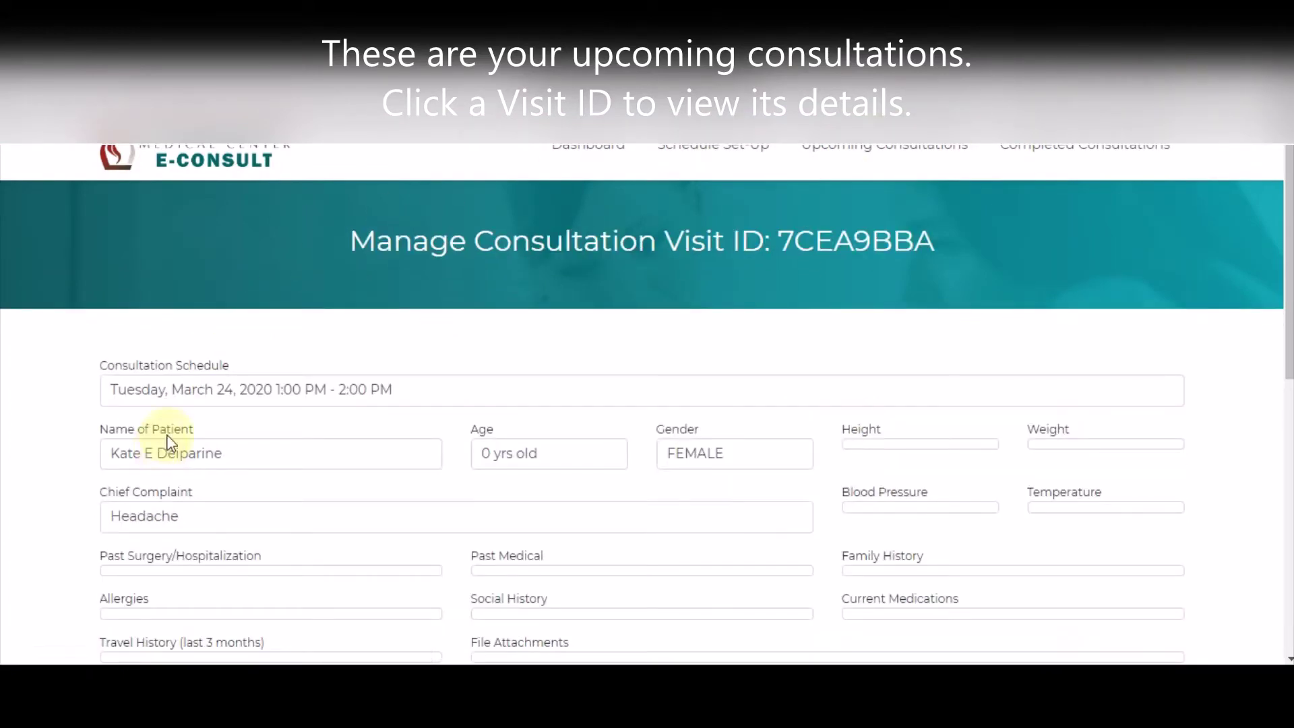
pyautogui.scroll(-4, 1280, 270)
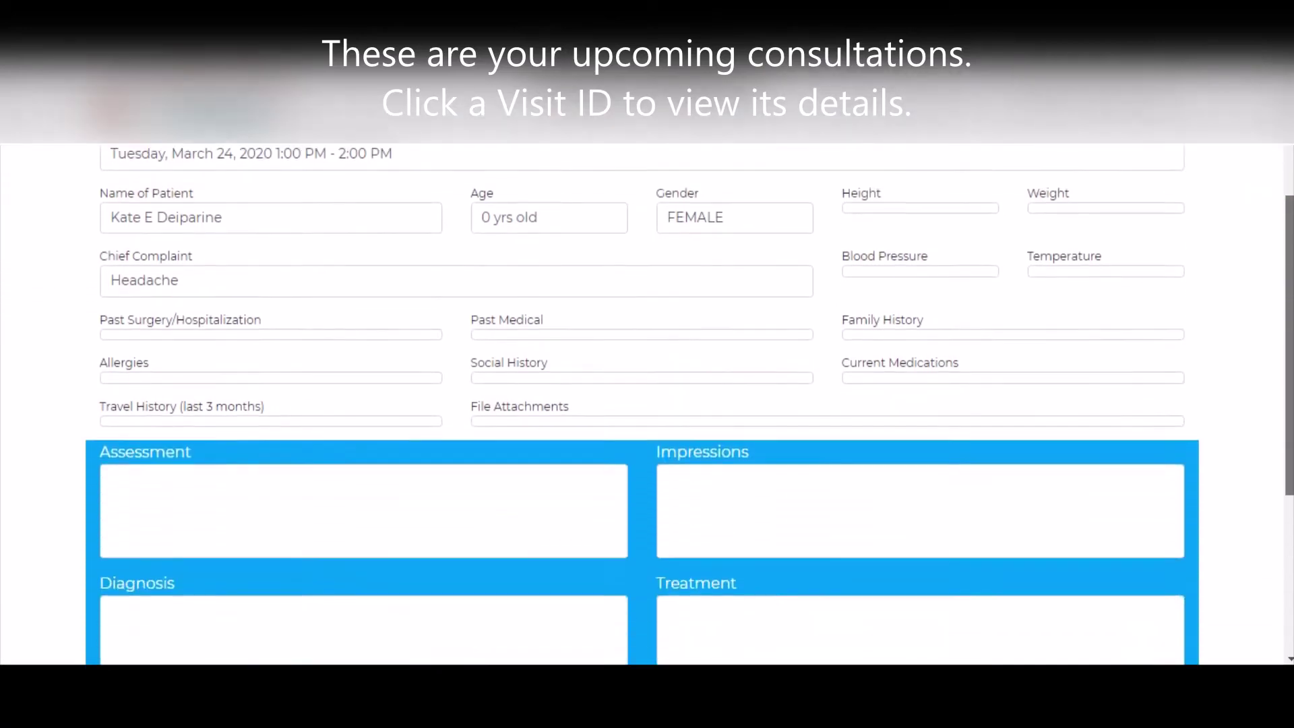
pyautogui.scroll(-5, 1287, 304)
pyautogui.scroll(5, 1287, 303)
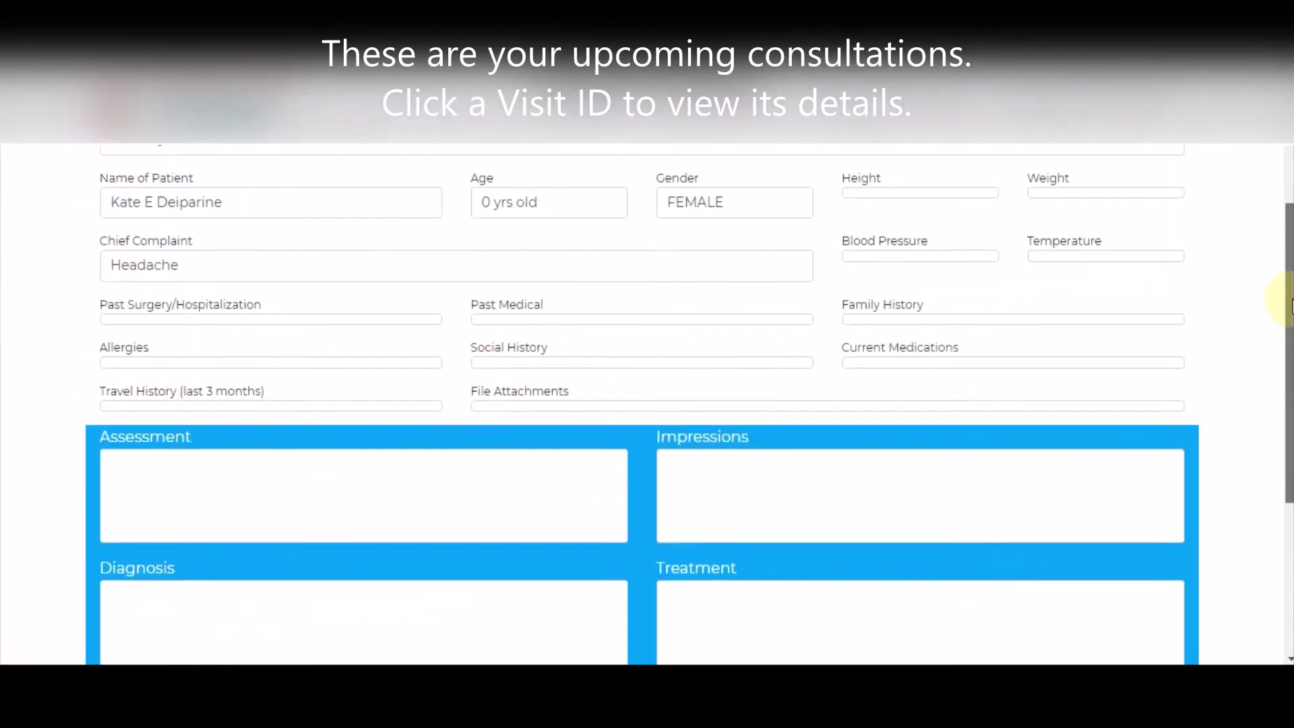
pyautogui.scroll(4, 1288, 305)
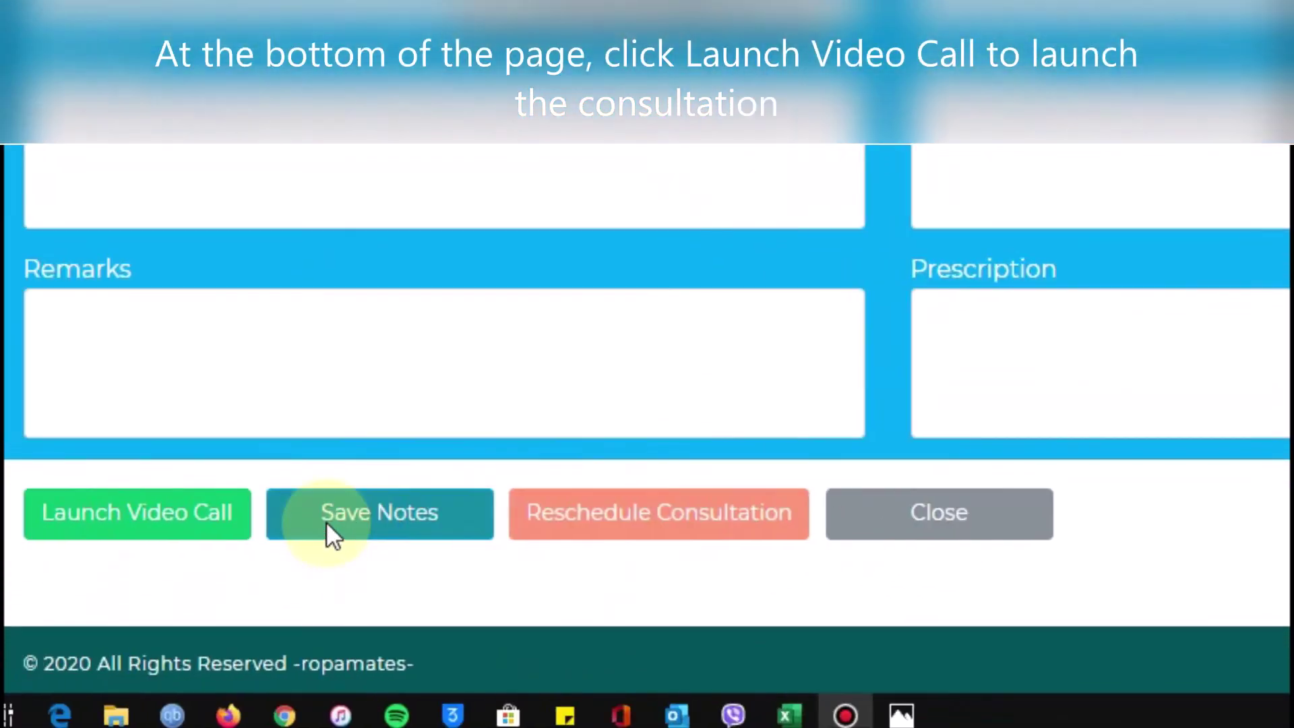
pyautogui.click(292, 514)
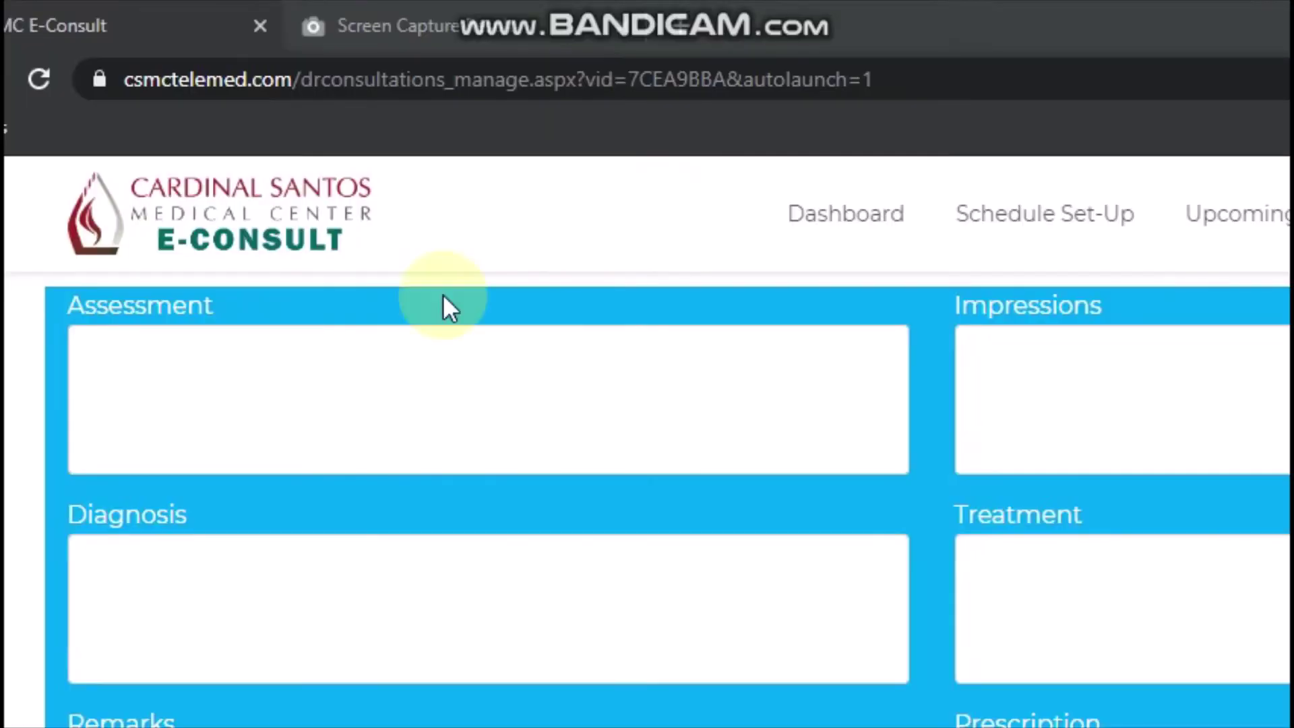
# Step: Enter the assessment 'Headache caused by prolonged exposure to computer screen' and a tension headache diagnosis
pyautogui.click(222, 367)
pyautogui.write('Headache c')
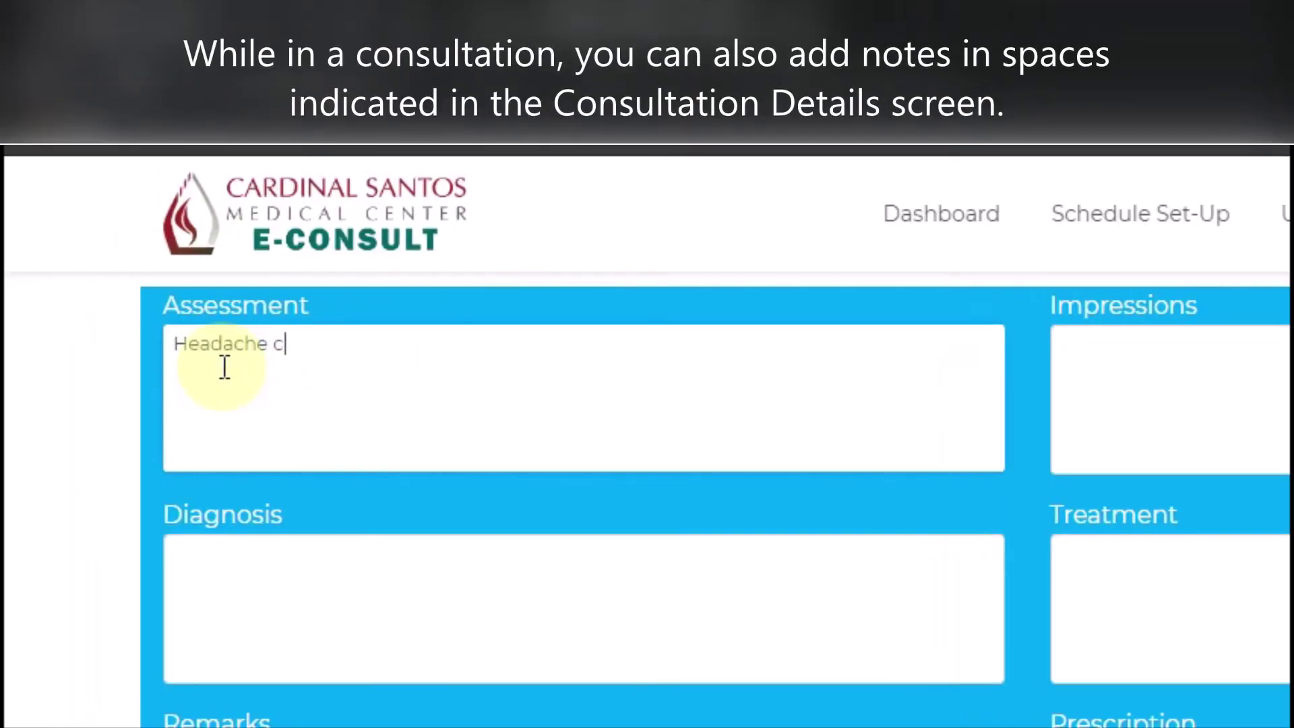
pyautogui.write('aused by prolonged exposure to com')
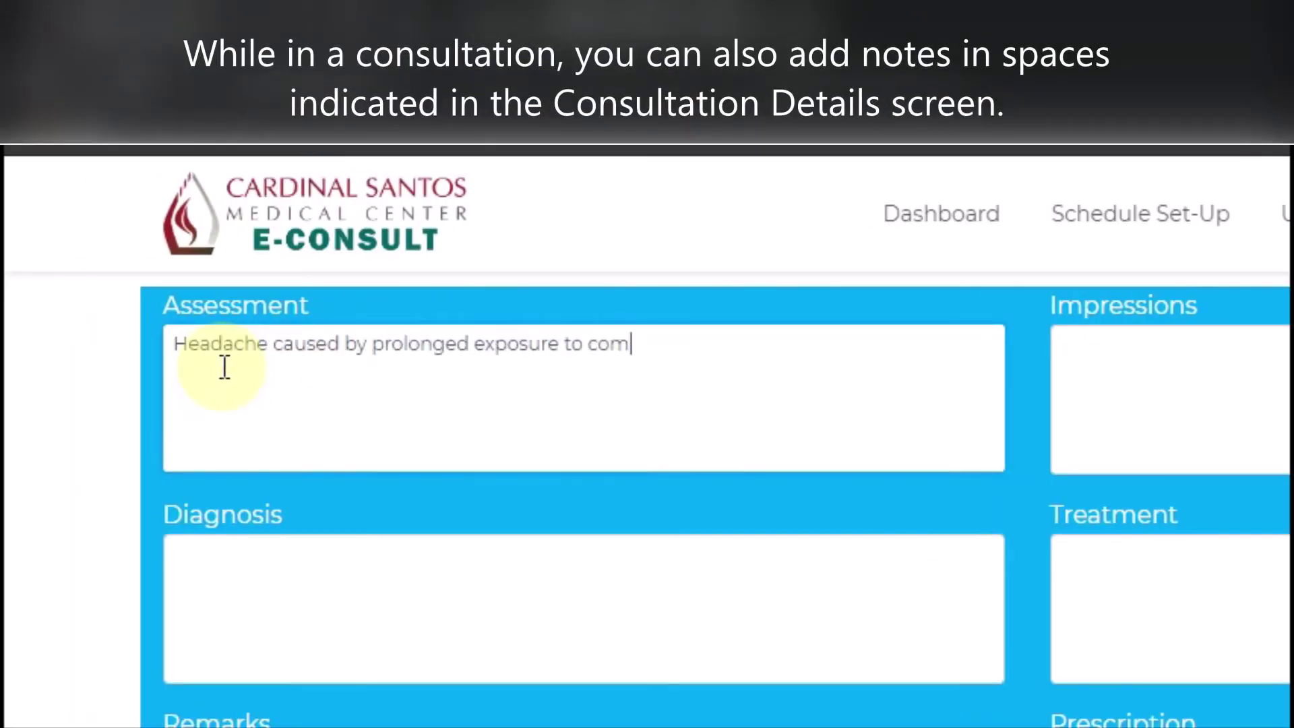
pyautogui.write('puter screen')
pyautogui.click(200, 572)
pyautogui.write('Tension headache')
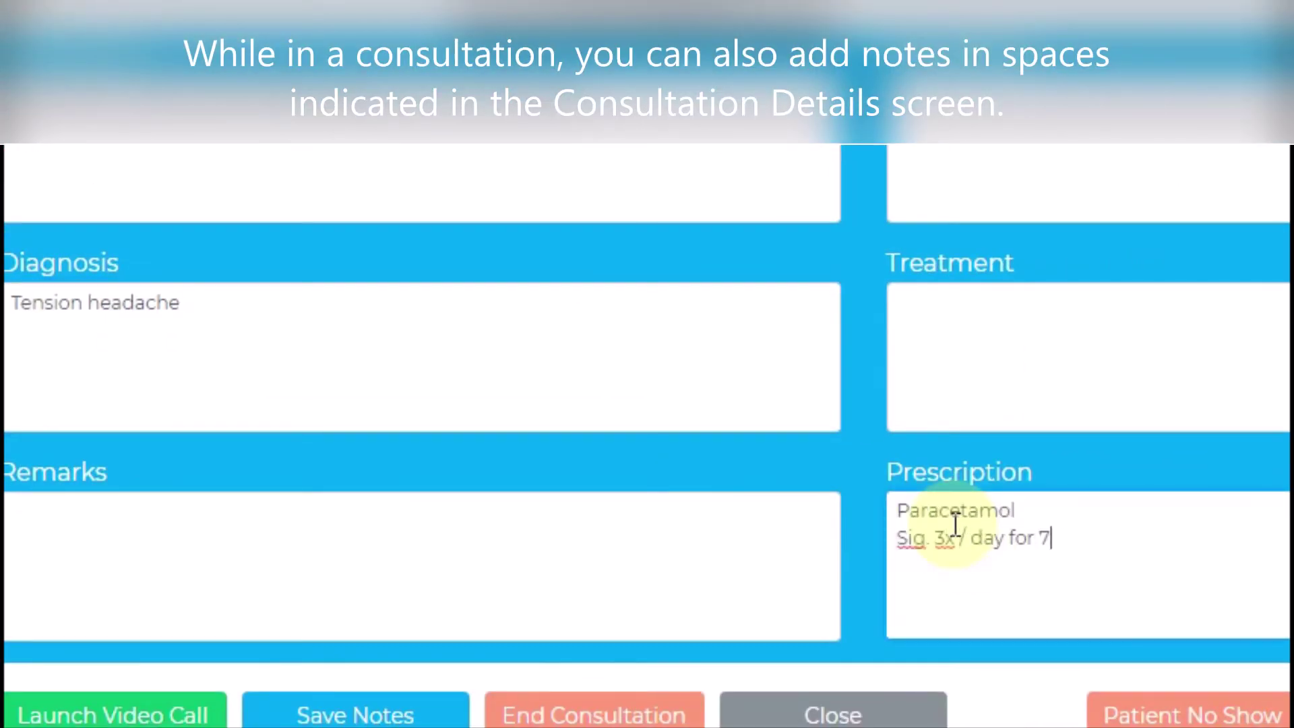
pyautogui.write(' days')
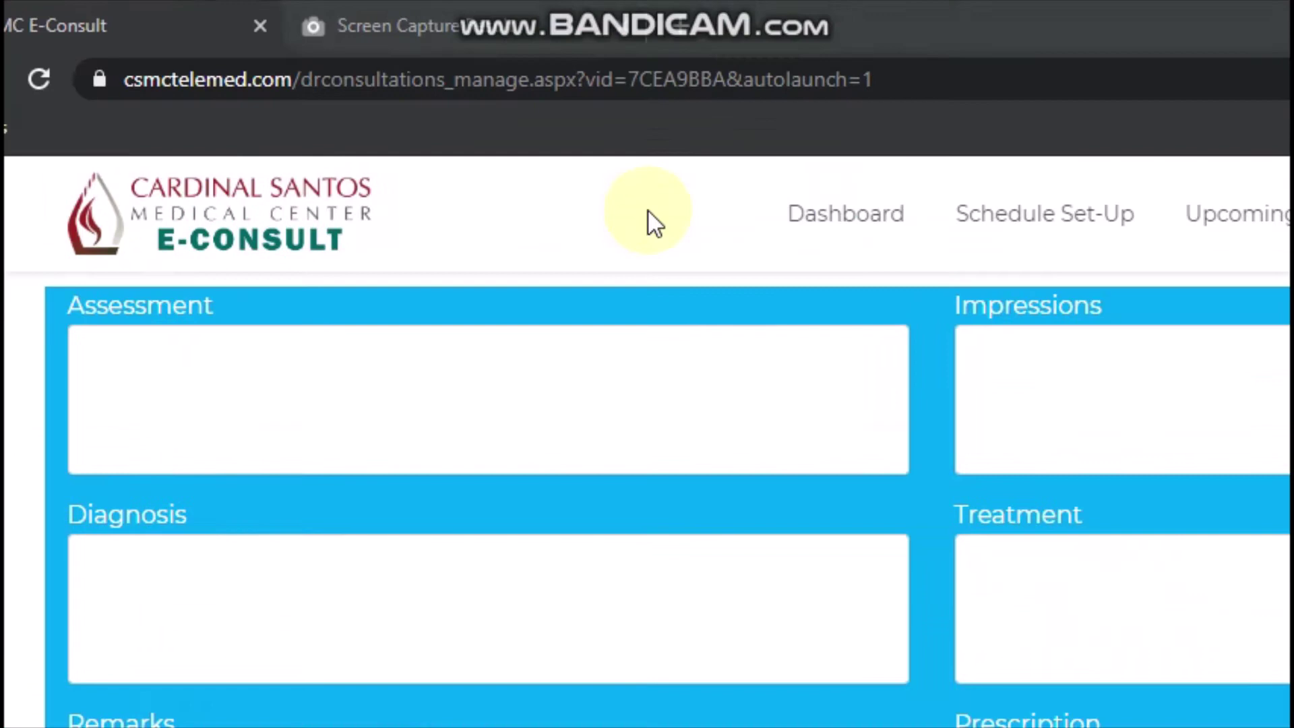
# Step: Rework the assessment and diagnosis, add the '/ day for 7 days' prescription, and save the notes
pyautogui.click(216, 367)
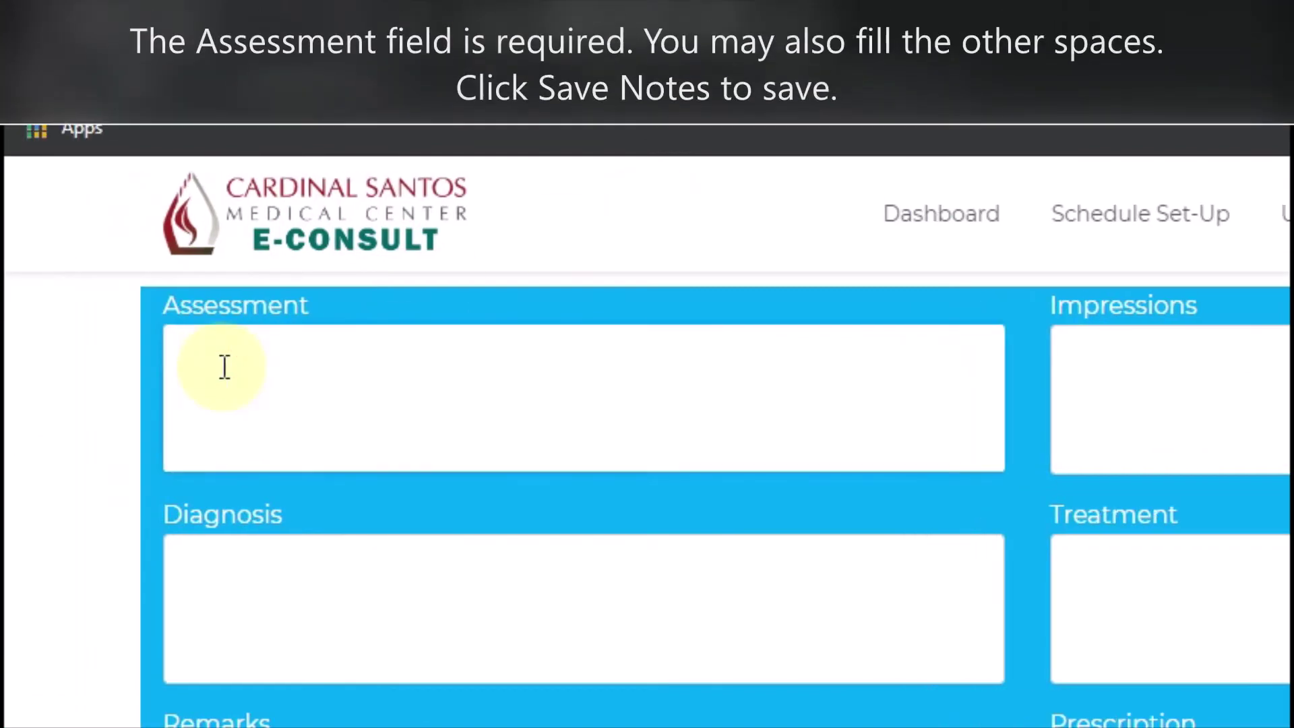
pyautogui.write('Headache caused by prolonged exposure to computer screen')
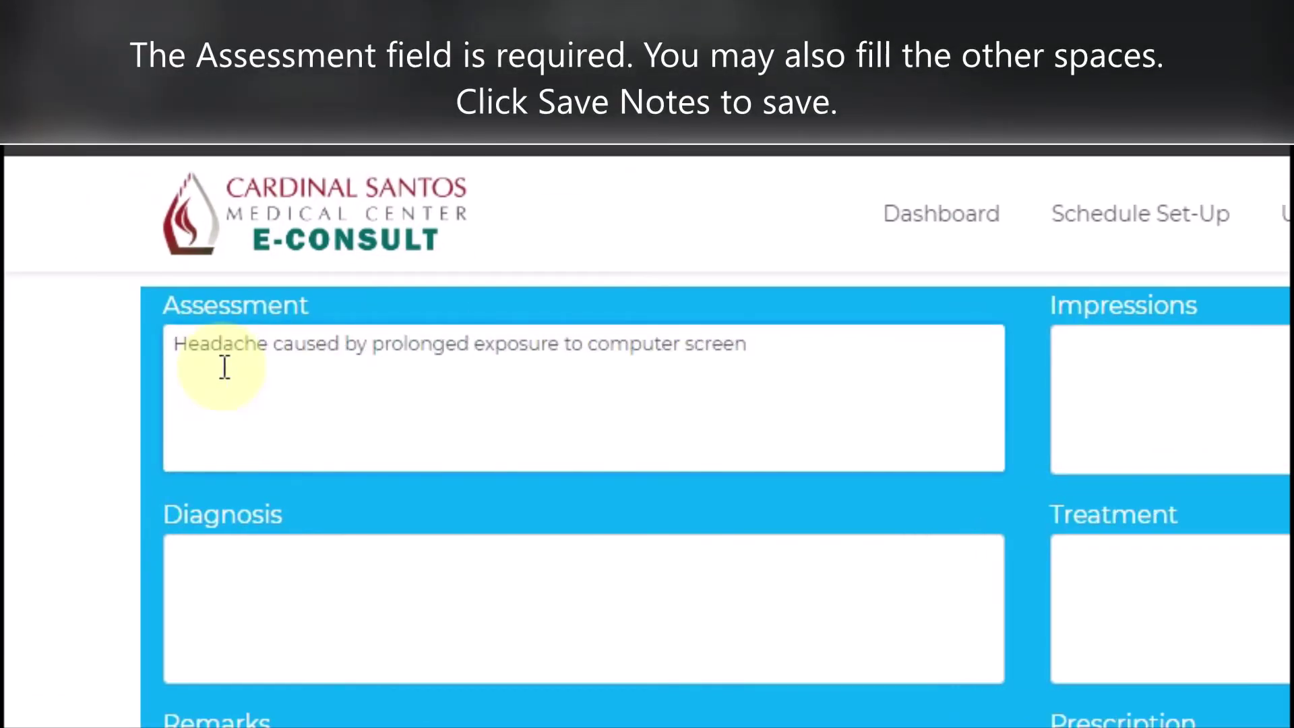
pyautogui.click(201, 573)
pyautogui.write('Tension headache')
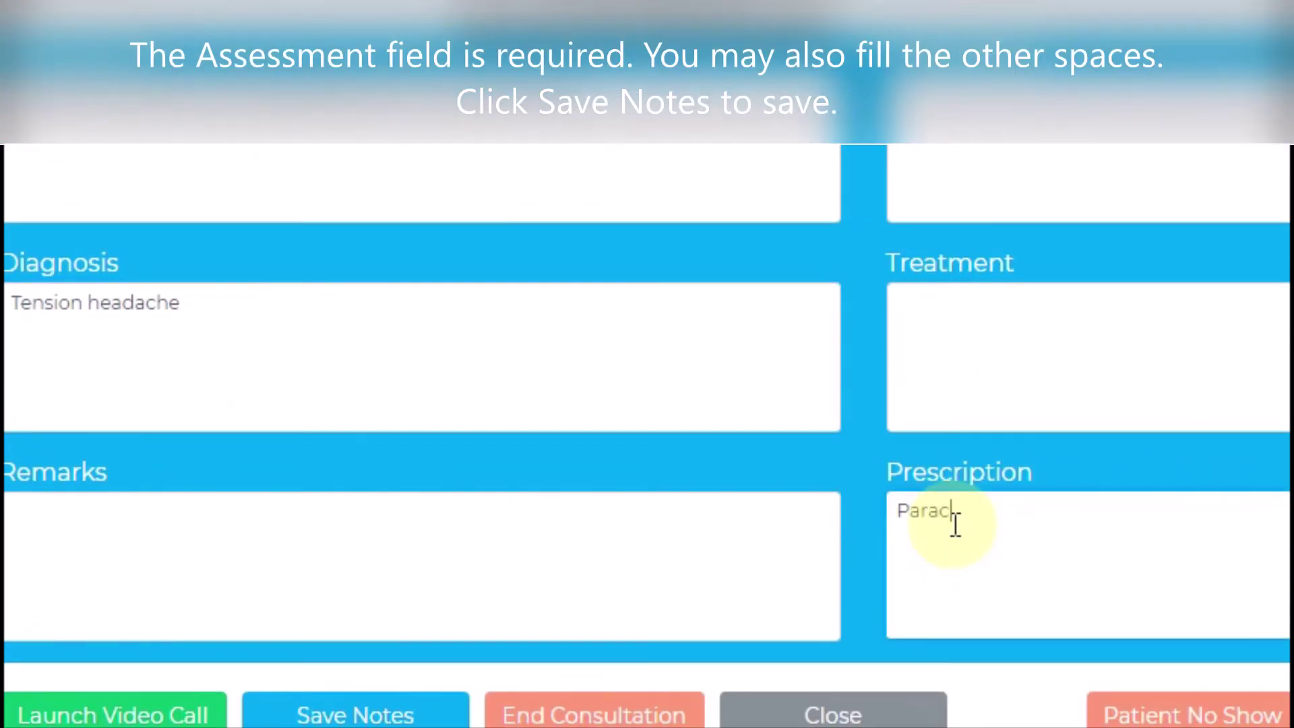
pyautogui.write('/ day')
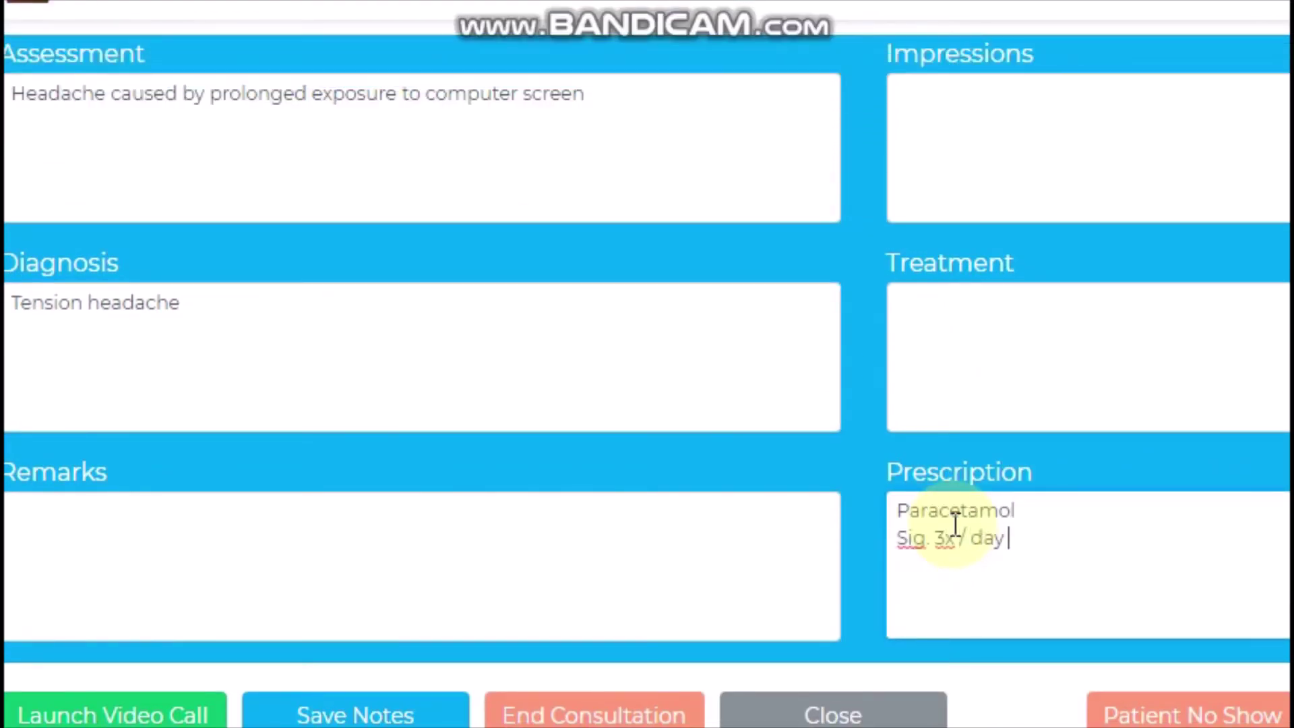
pyautogui.write(' for 7 days')
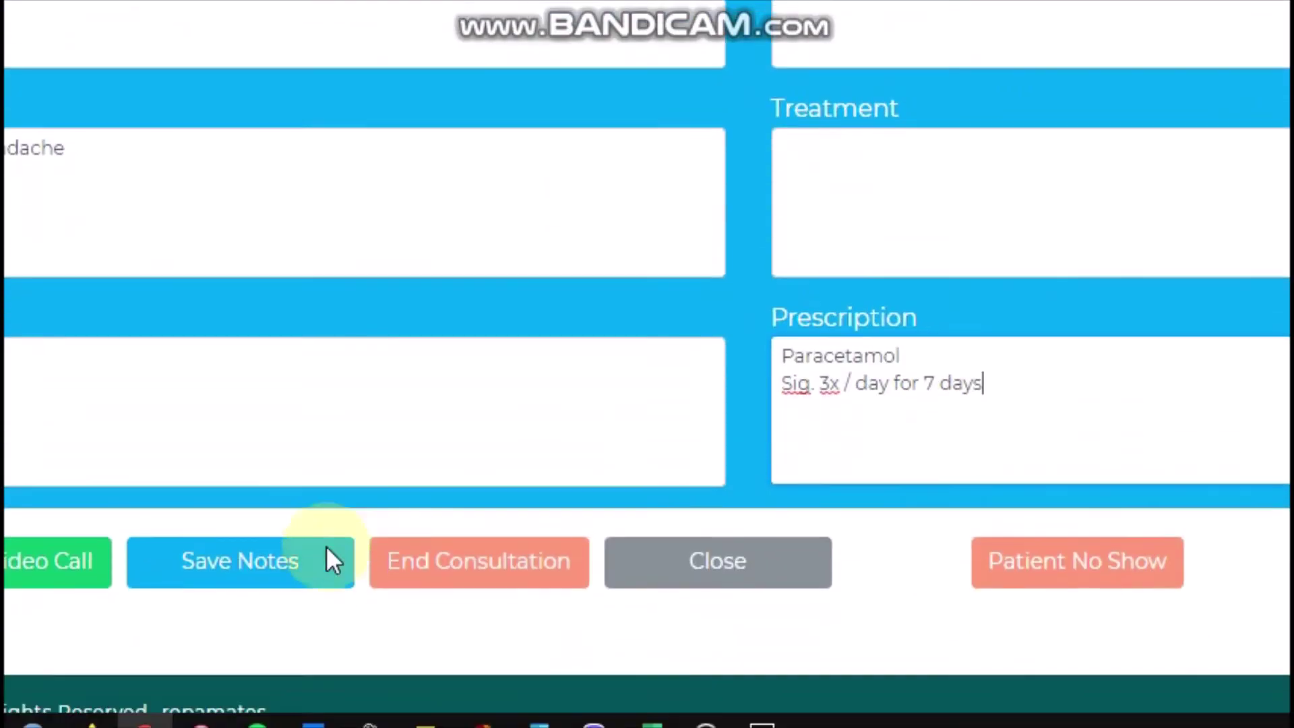
pyautogui.click(326, 544)
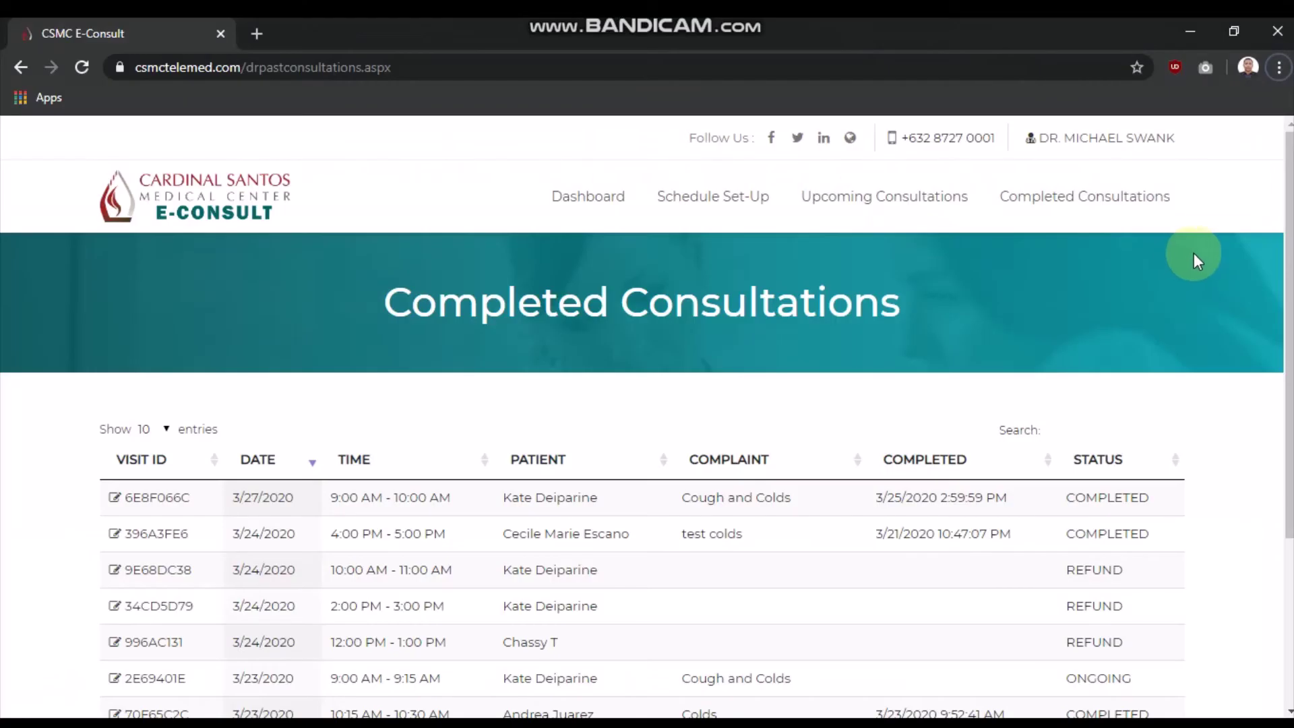
# Step: Scroll completed consultation 6E8F066C's record and try View Prescription, which Chrome blocks as a pop-up
pyautogui.scroll(-5, 1290, 176)
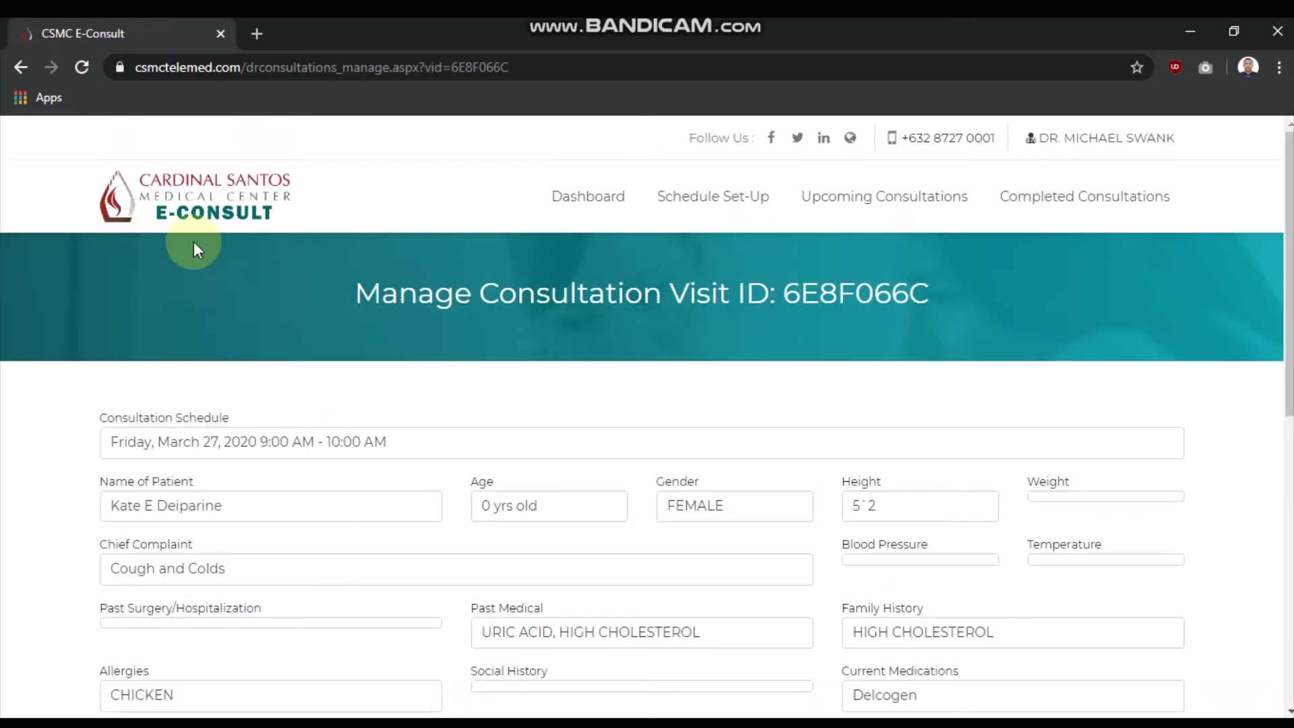
pyautogui.scroll(-7, 1280, 179)
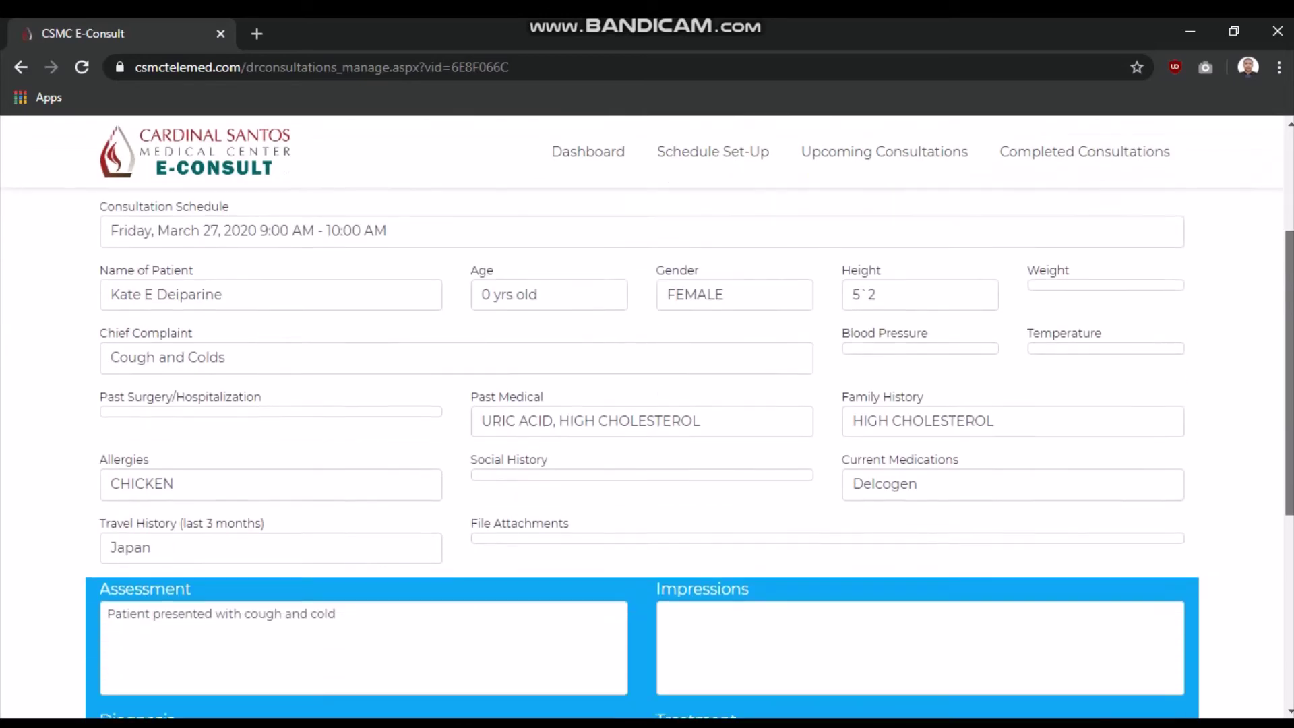
pyautogui.scroll(-2, 1274, 491)
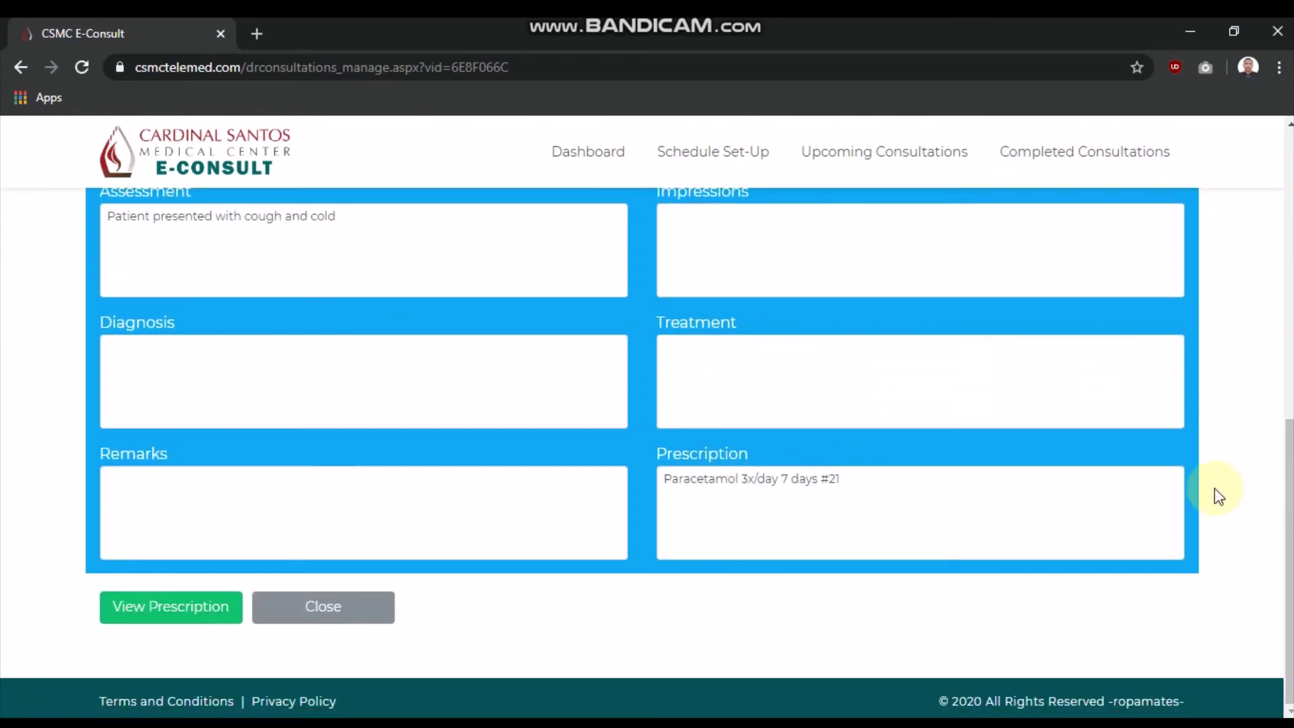
pyautogui.click(151, 606)
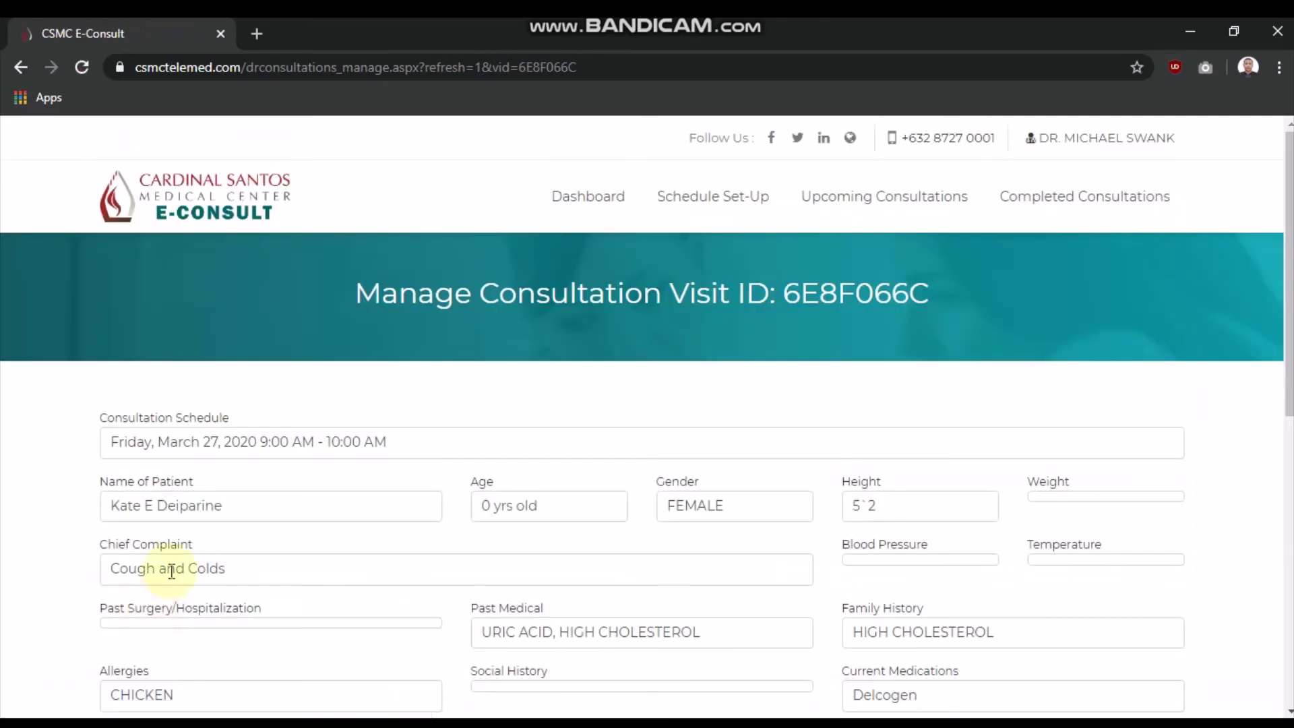
pyautogui.scroll(-10, 184, 540)
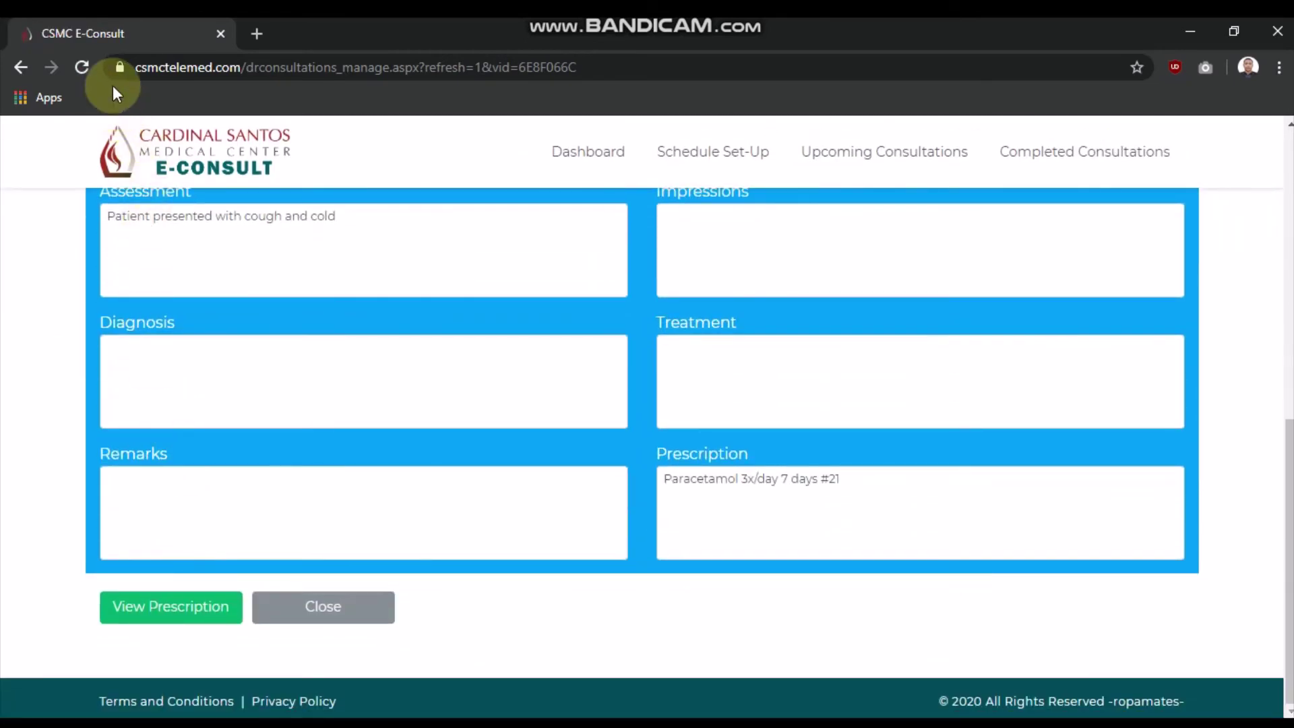
# Step: Change Pop-ups and redirects from Block to Allow in csmctelemed.com's site settings
pyautogui.click(117, 65)
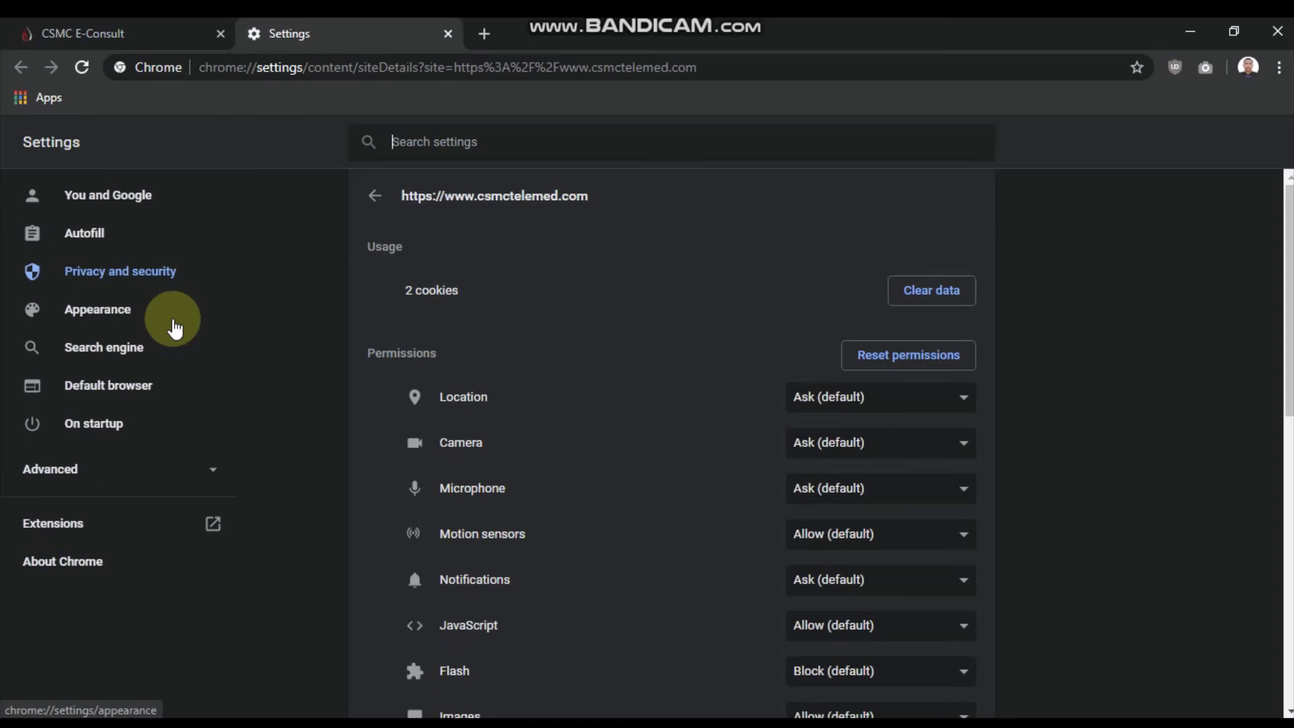
pyautogui.scroll(-7, 364, 377)
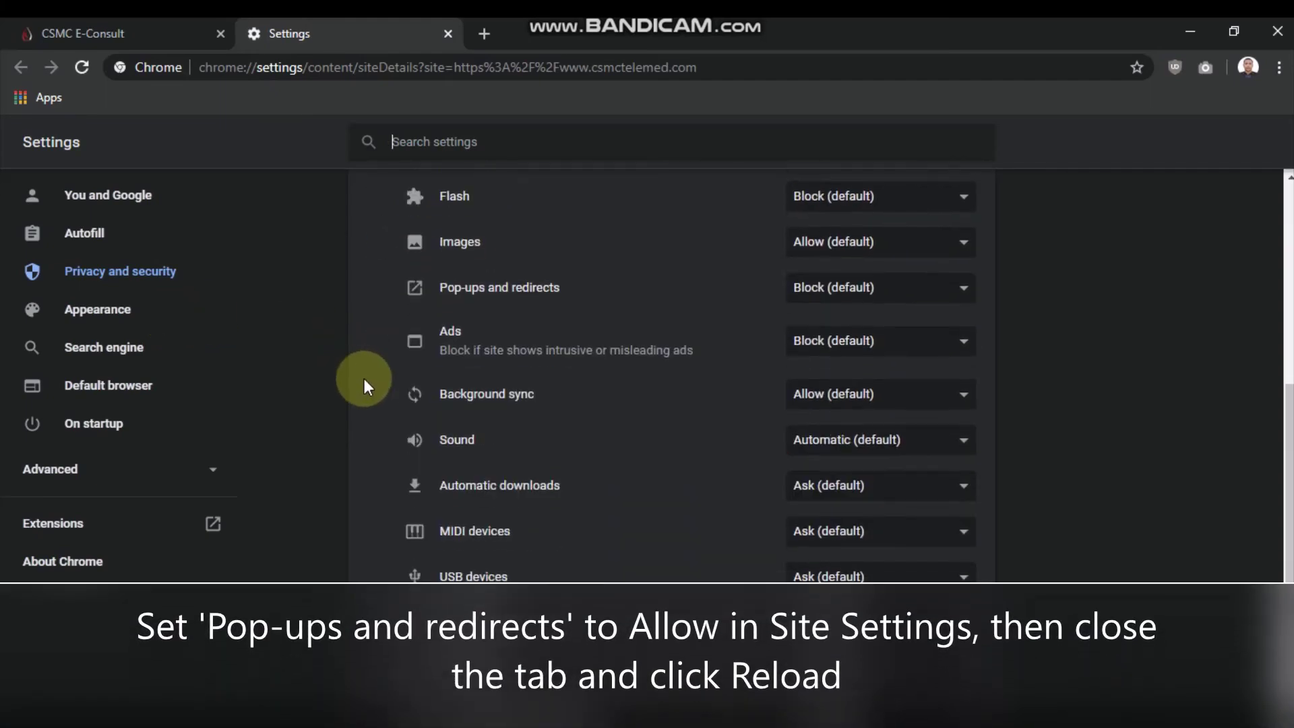
pyautogui.scroll(-1, 409, 431)
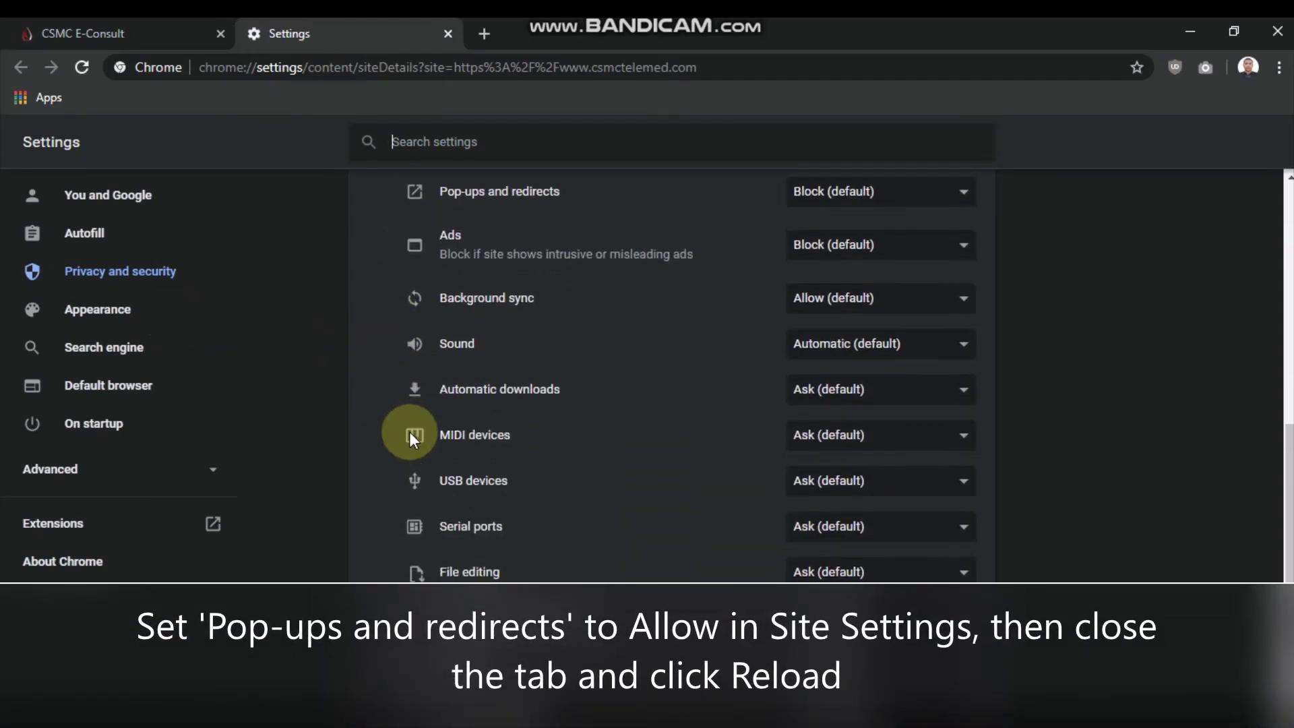
pyautogui.scroll(-2, 409, 431)
pyautogui.scroll(3, 409, 431)
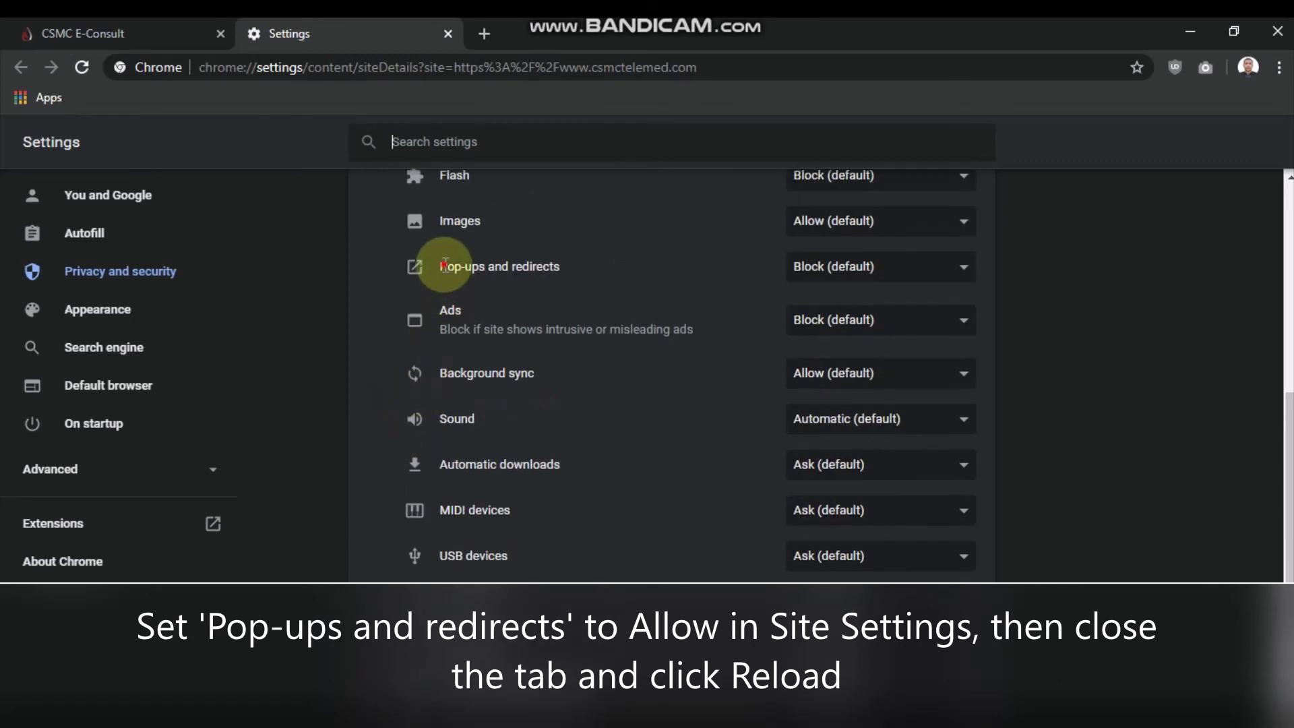
pyautogui.moveTo(438, 266); pyautogui.dragTo(560, 266)
pyautogui.click(539, 267)
pyautogui.moveTo(442, 265); pyautogui.dragTo(578, 273)
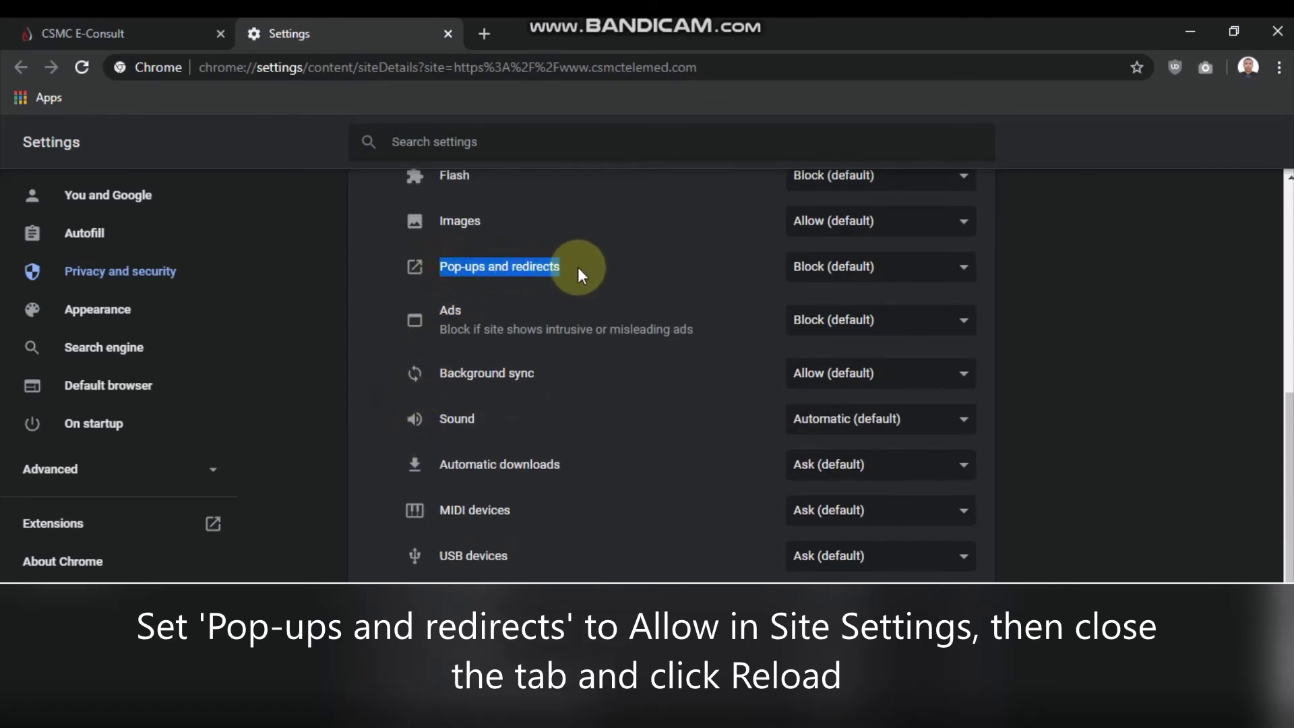
pyautogui.click(801, 270)
pyautogui.click(808, 306)
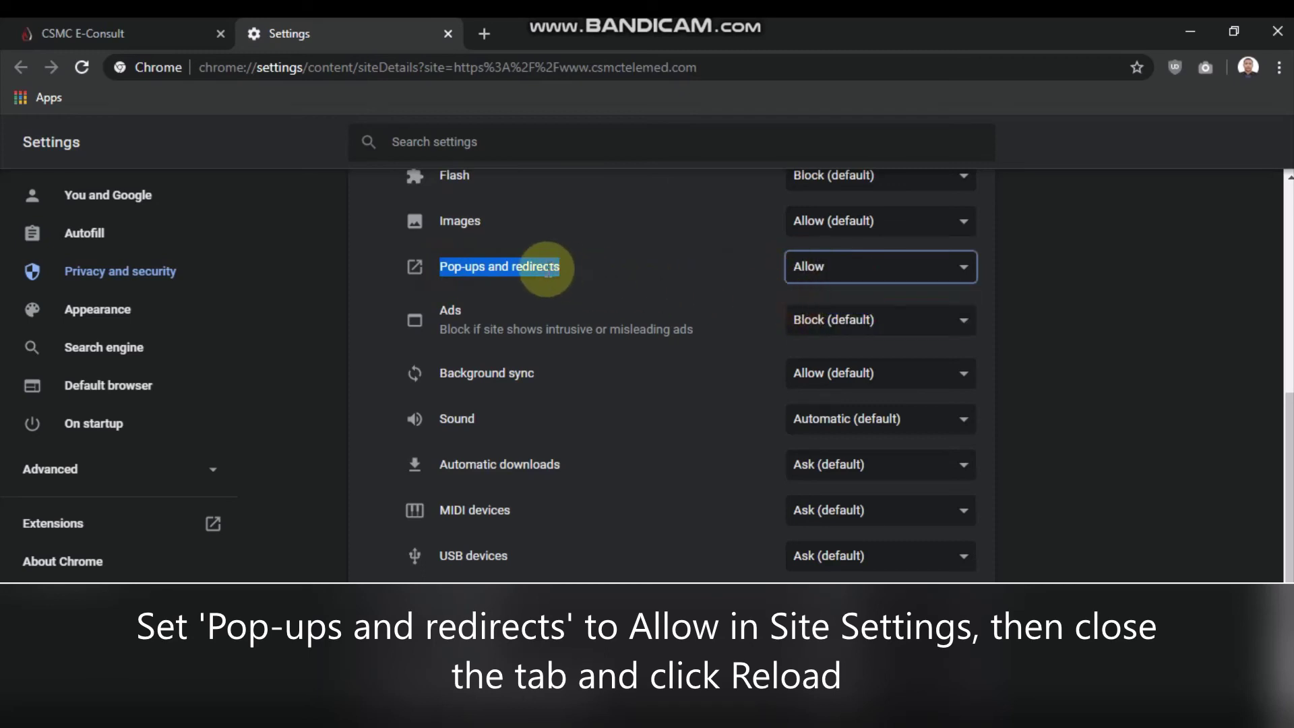